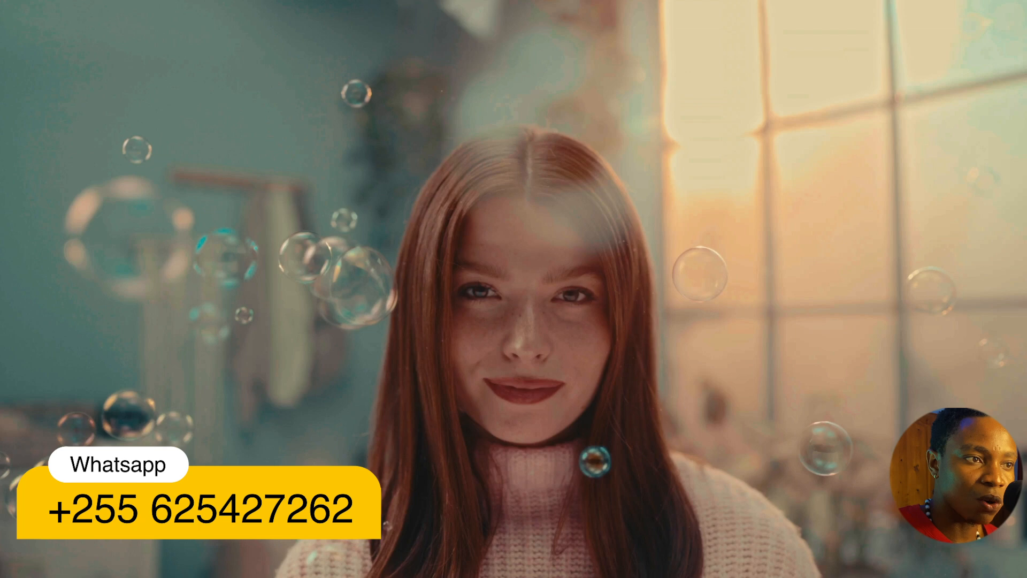
Enable node 15 and check its correction close up on the pink turtleneck sweater.
key(Escape)
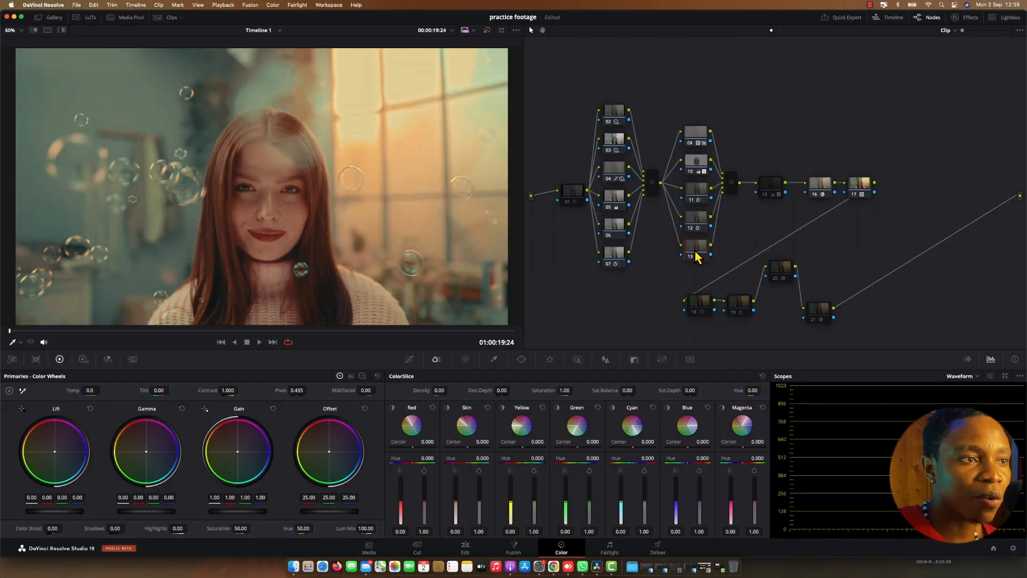
click(616, 203)
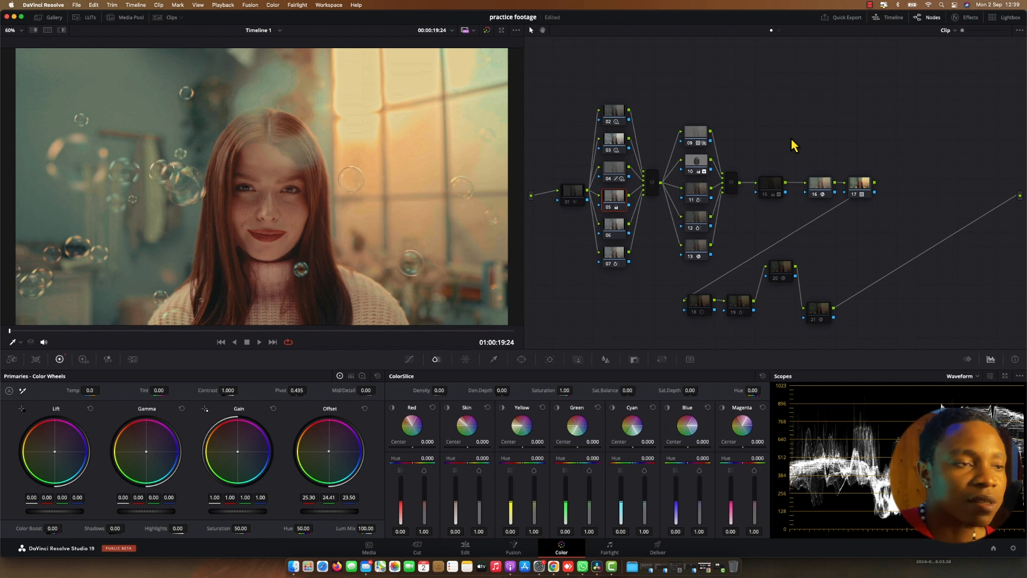
click(774, 195)
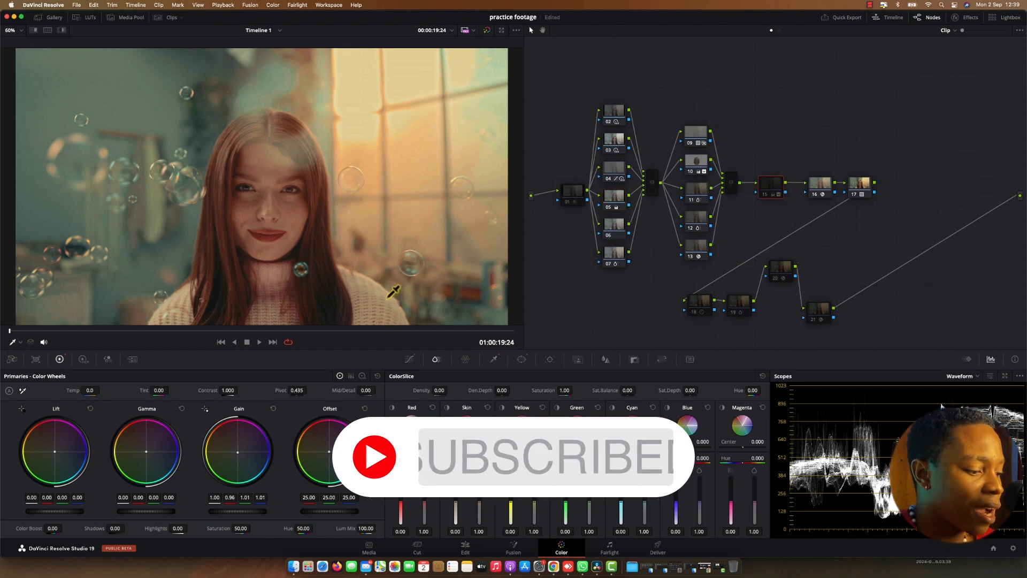
scroll(394, 292, up, 5)
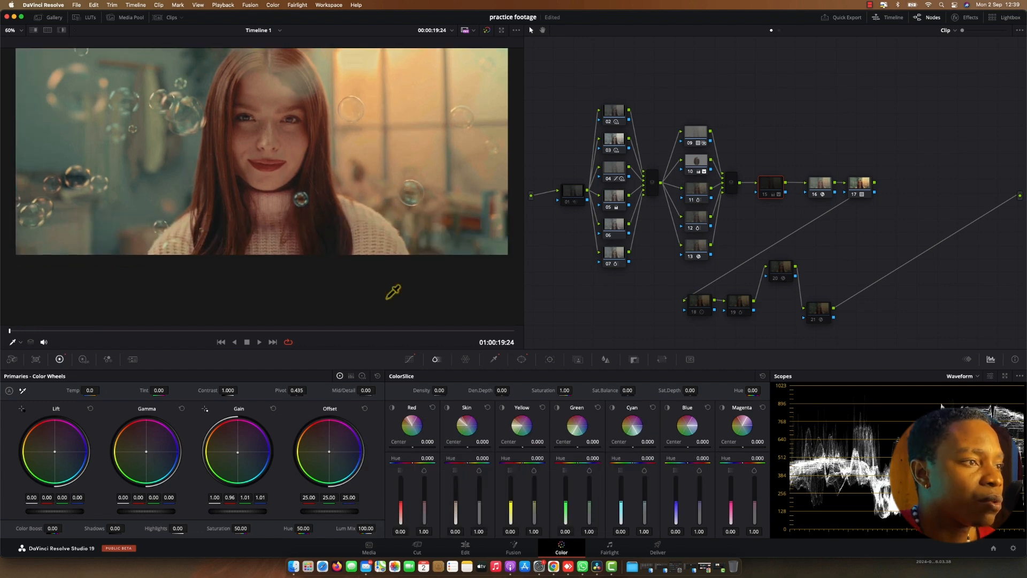
scroll(393, 292, up, 6)
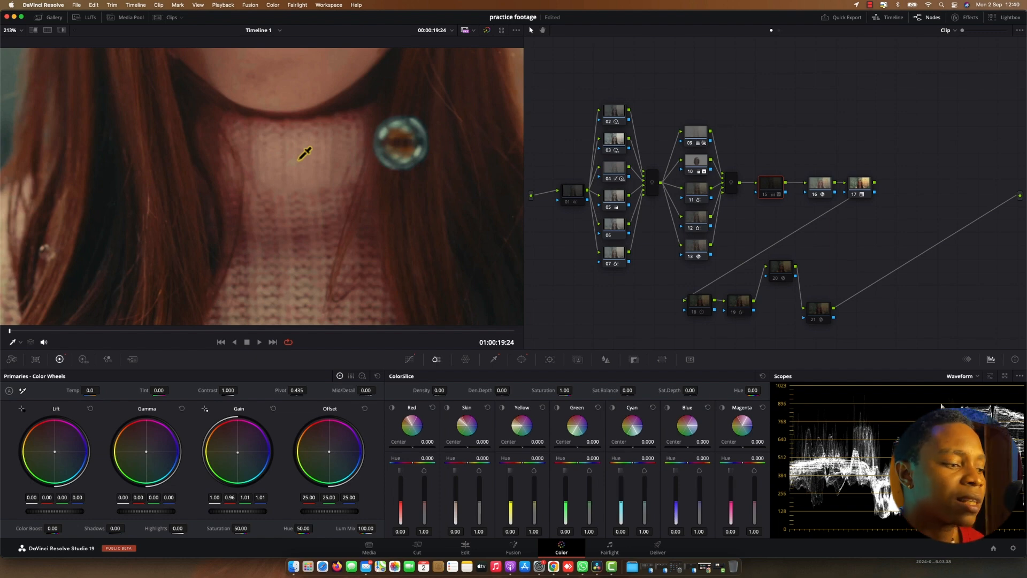
click(300, 159)
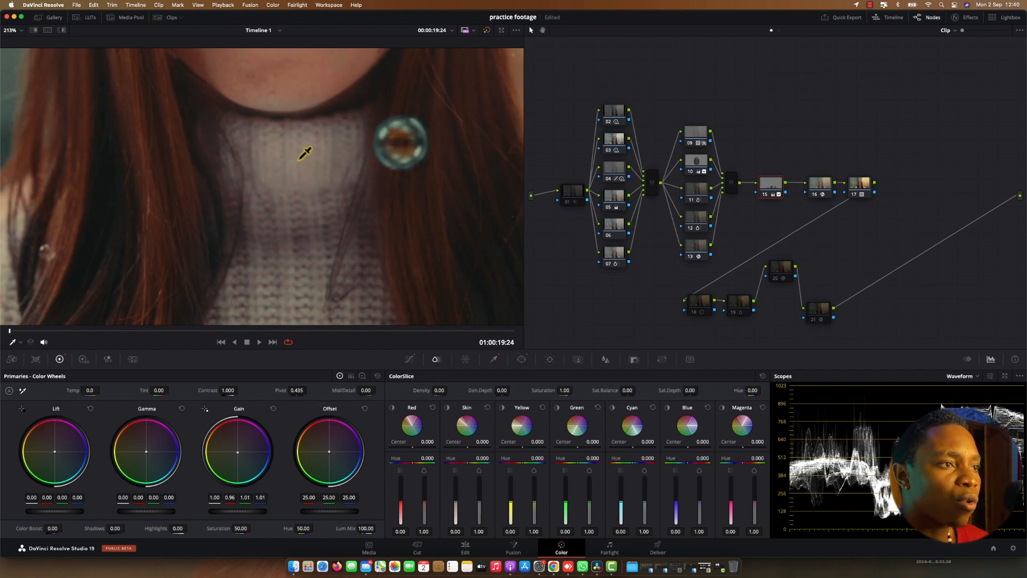
Inspect node 15's HSL qualifier, its highlighted matte and the curve window around the sweater.
click(495, 361)
click(61, 30)
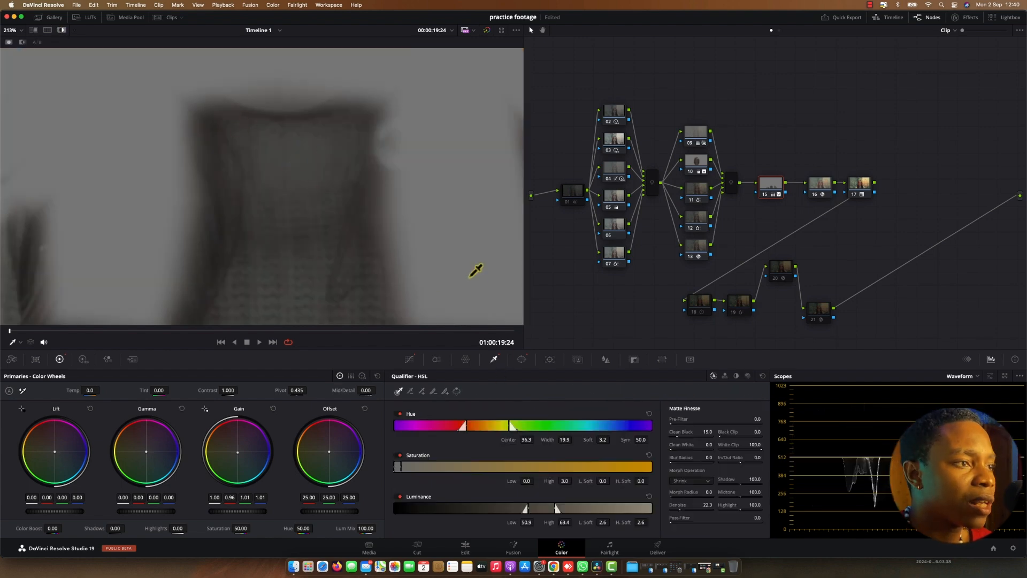
key(shift+z)
scroll(417, 223, down, 2)
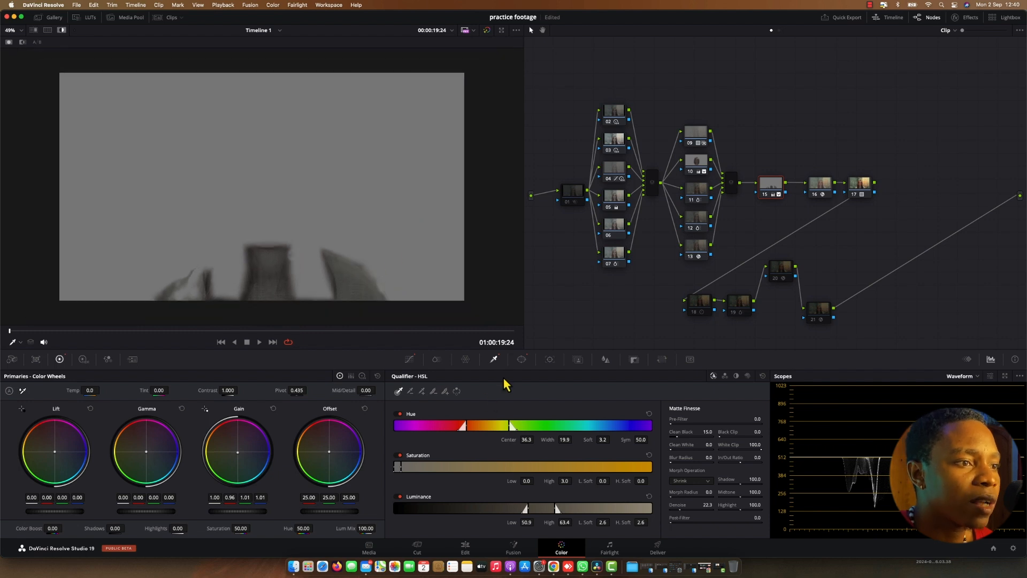
click(517, 360)
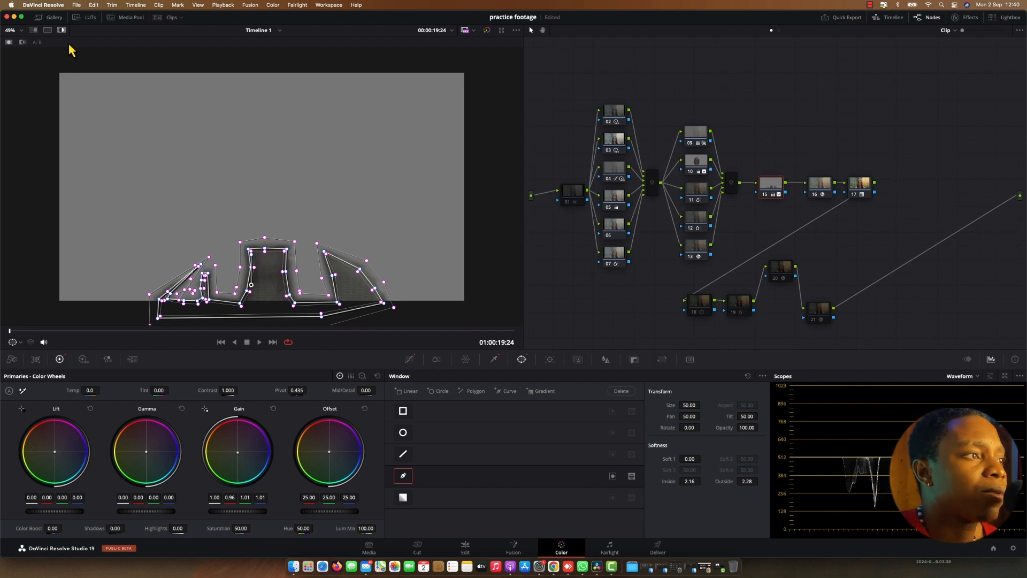
key(shift+h)
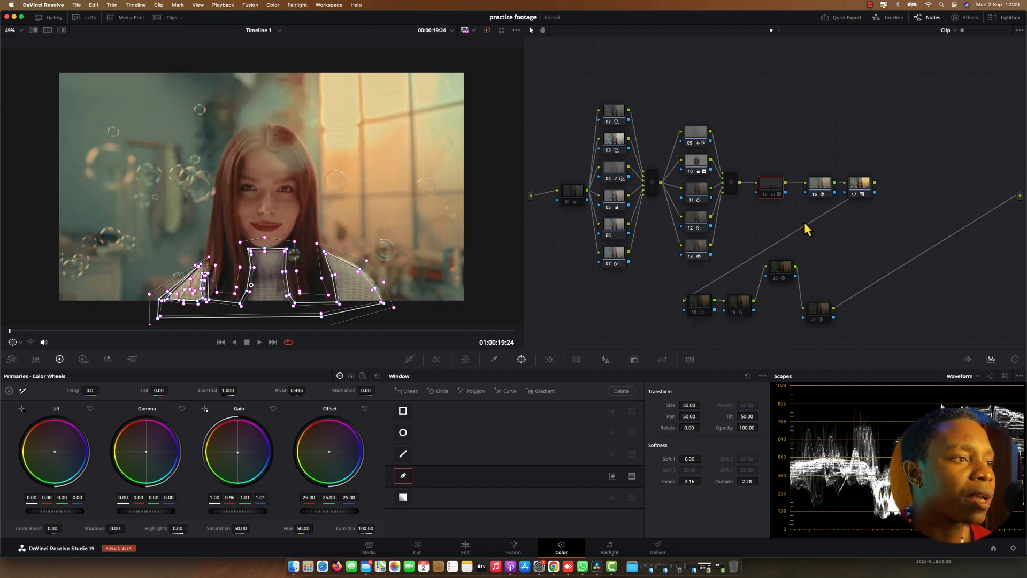
Check node 05's primary offset and re-enable node 15, comparing the sweater correction in the full-screen view.
click(618, 202)
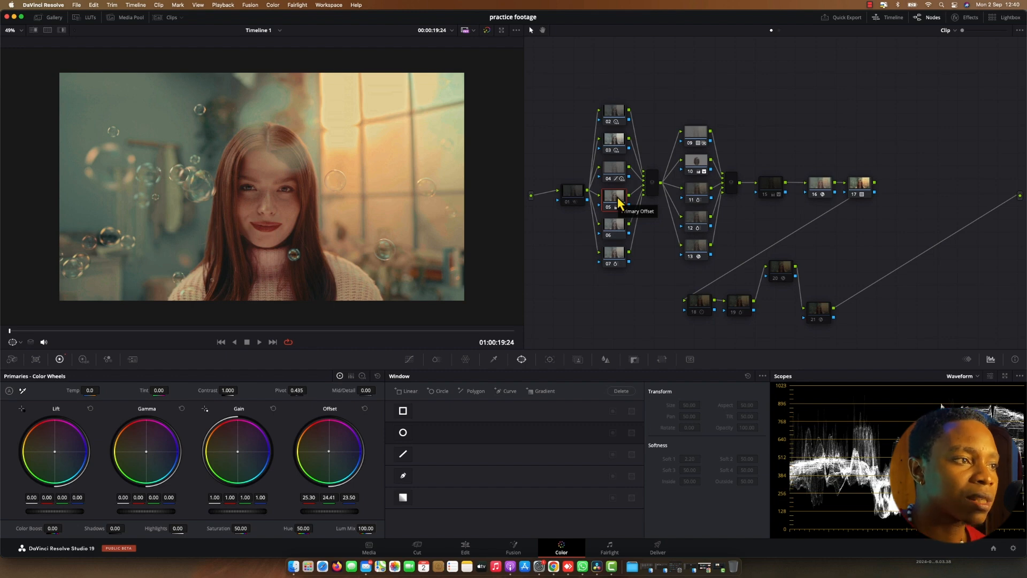
click(770, 186)
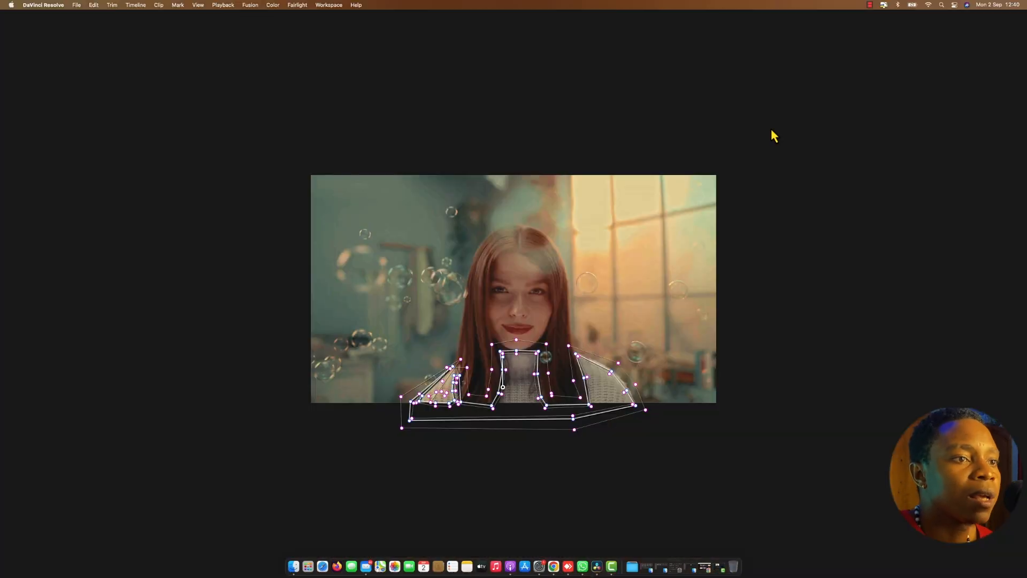
key(super+f)
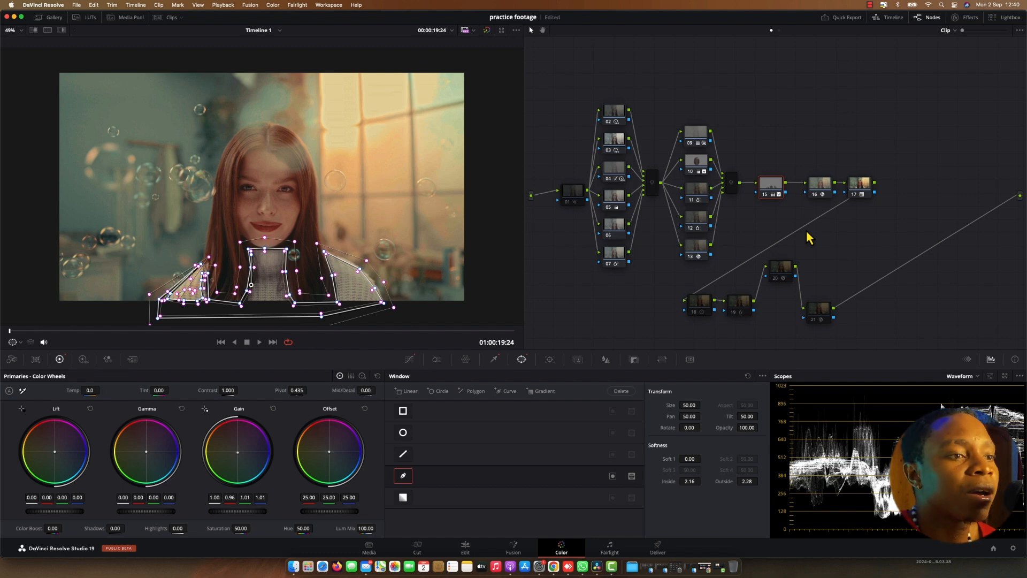
Enable node 18 and review its effect on the shot in full screen.
click(704, 301)
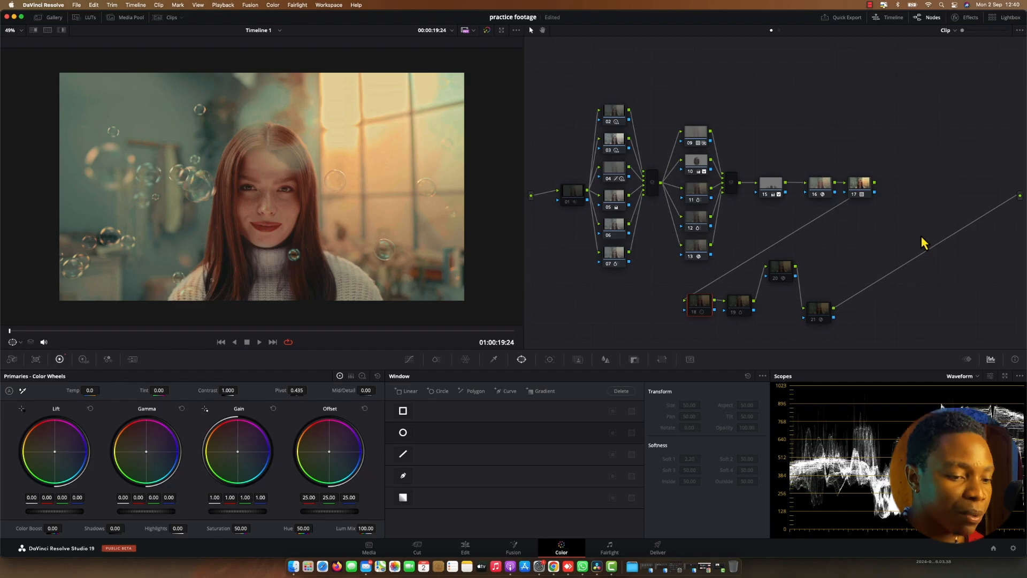
key(super+f)
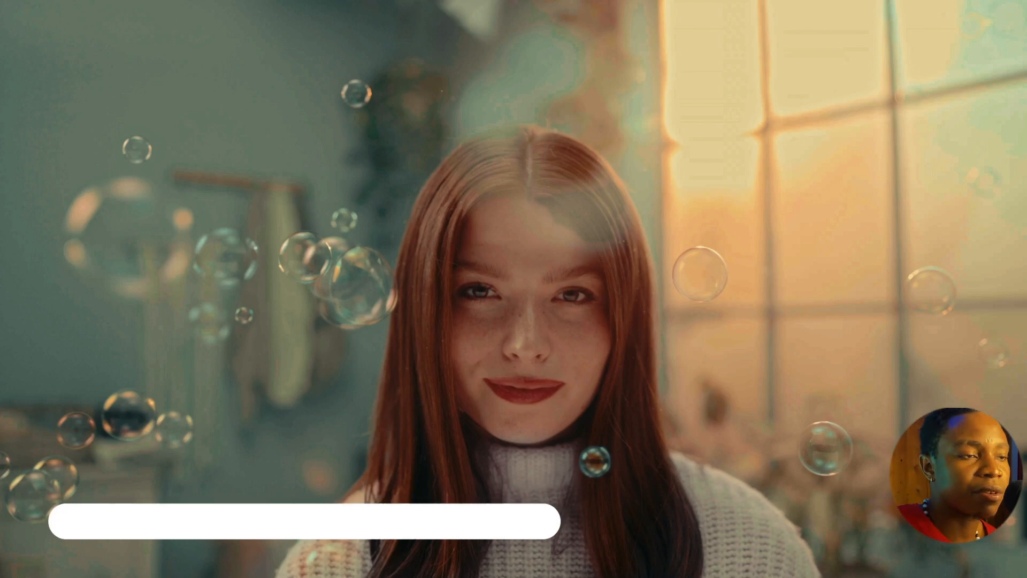
key(super+f)
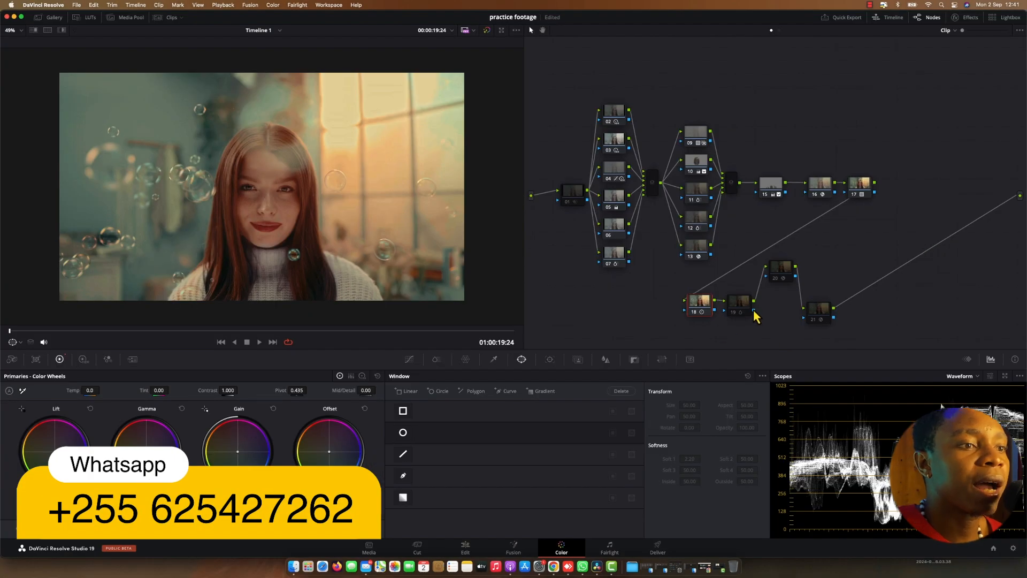
Enable node 19 and review its effect on the shot in full screen.
click(738, 304)
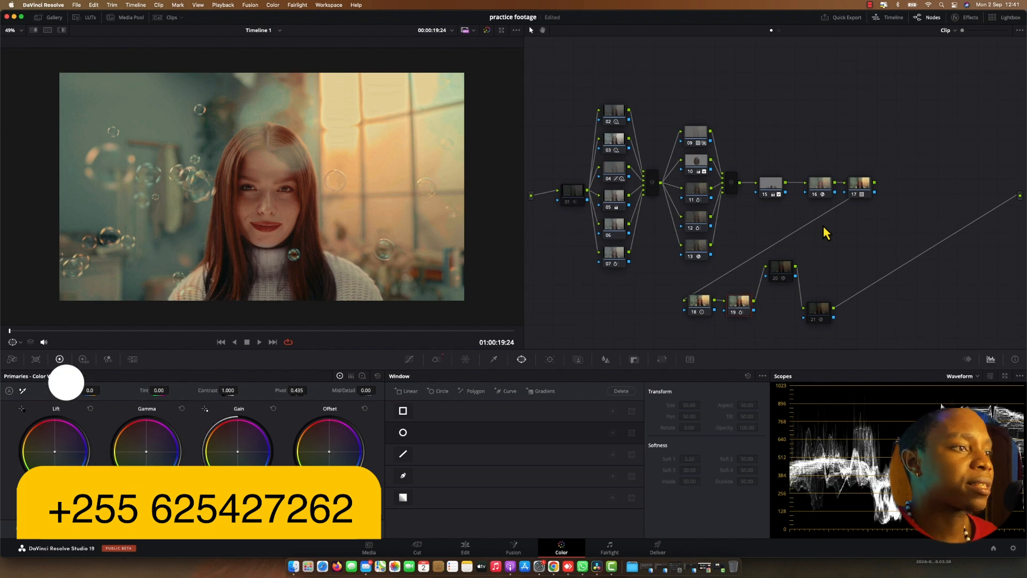
key(super+f)
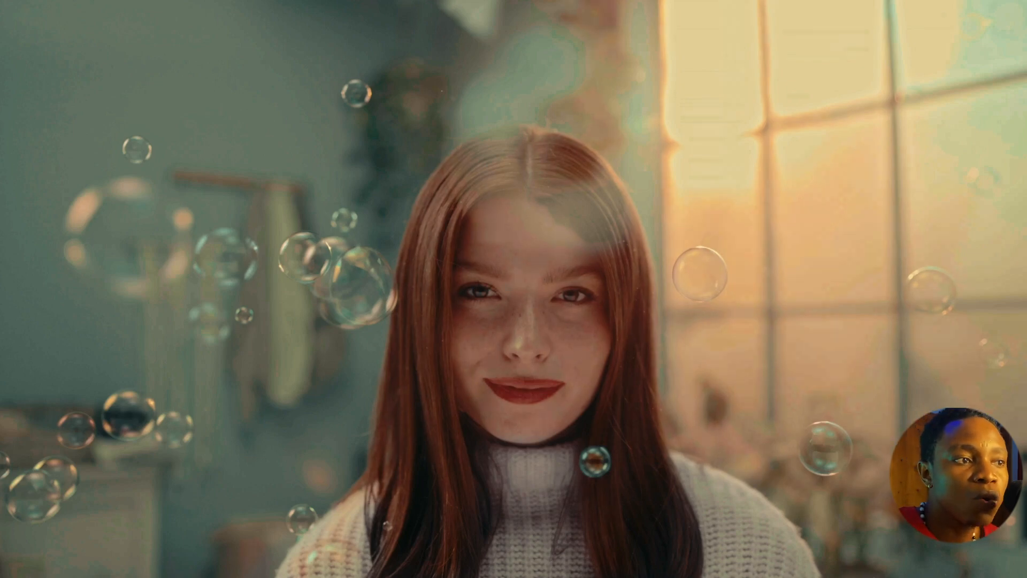
key(super+f)
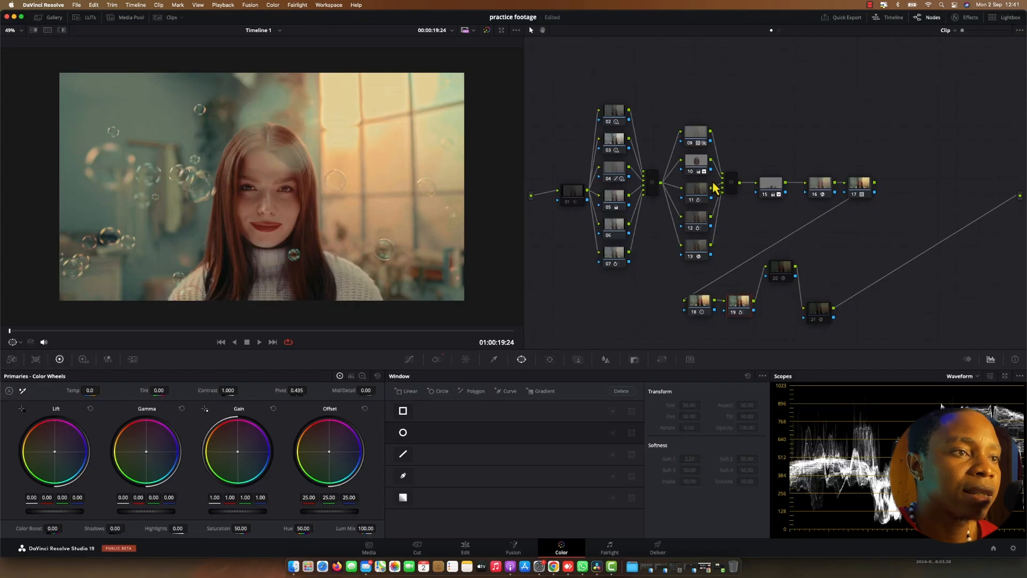
Switch the scopes to Vectorscope, and enable node 20 and view its Deband settings.
click(704, 199)
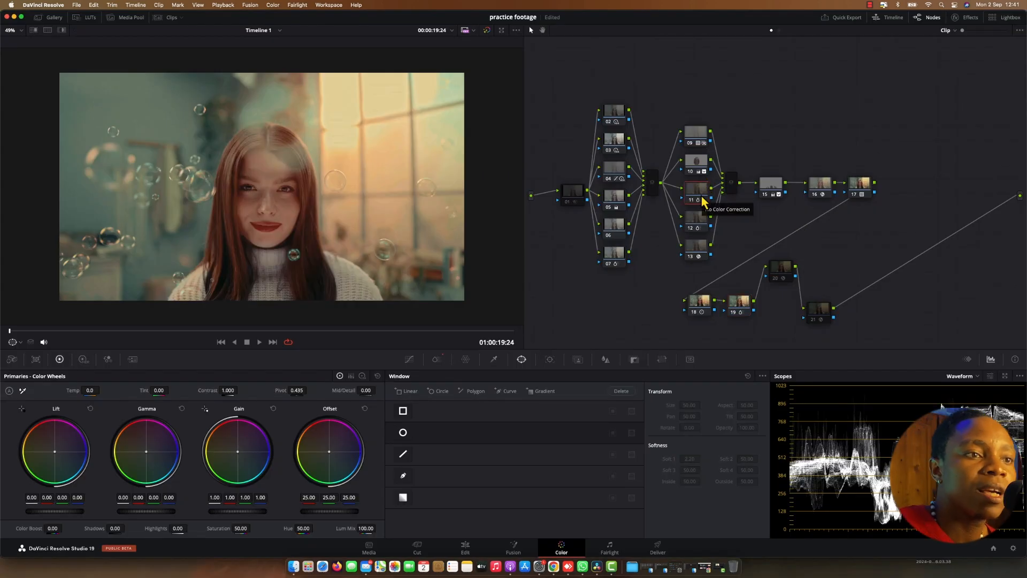
click(779, 275)
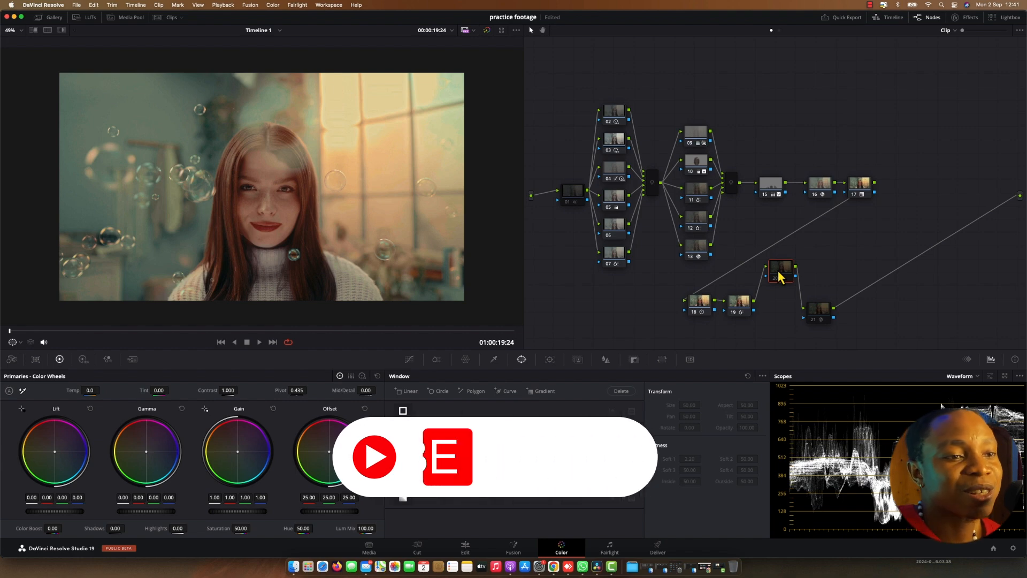
click(962, 376)
click(968, 414)
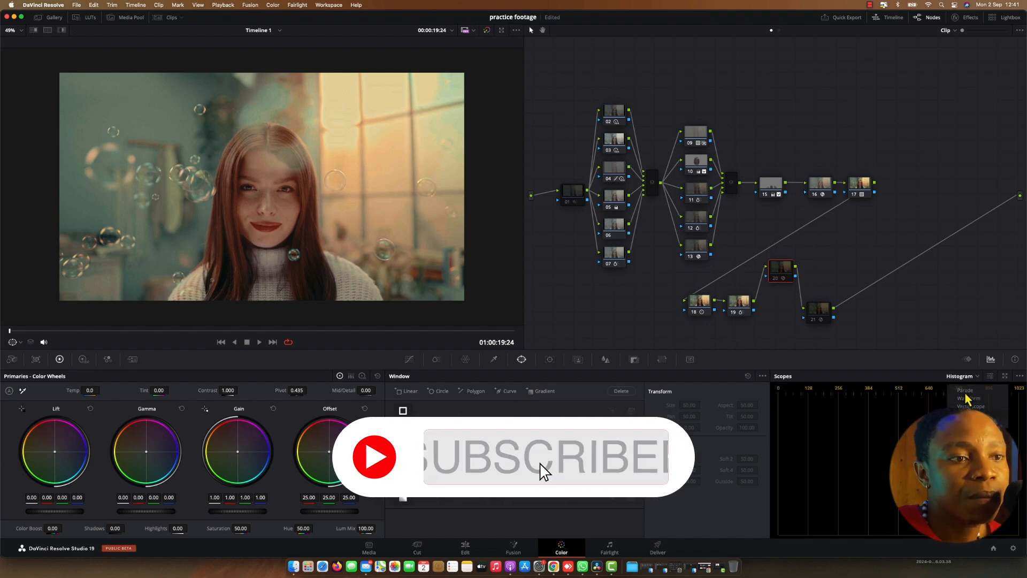
click(970, 406)
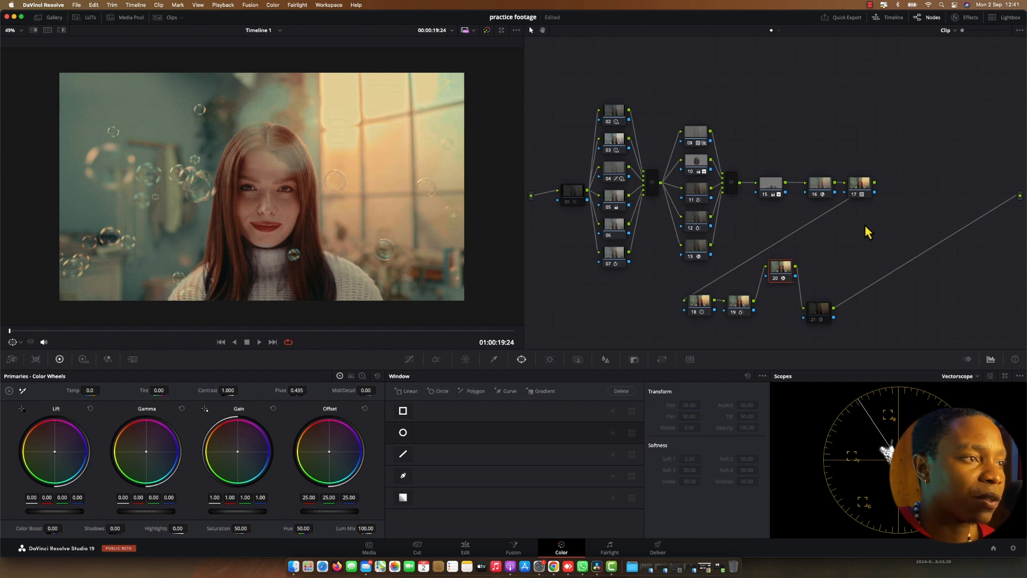
click(963, 17)
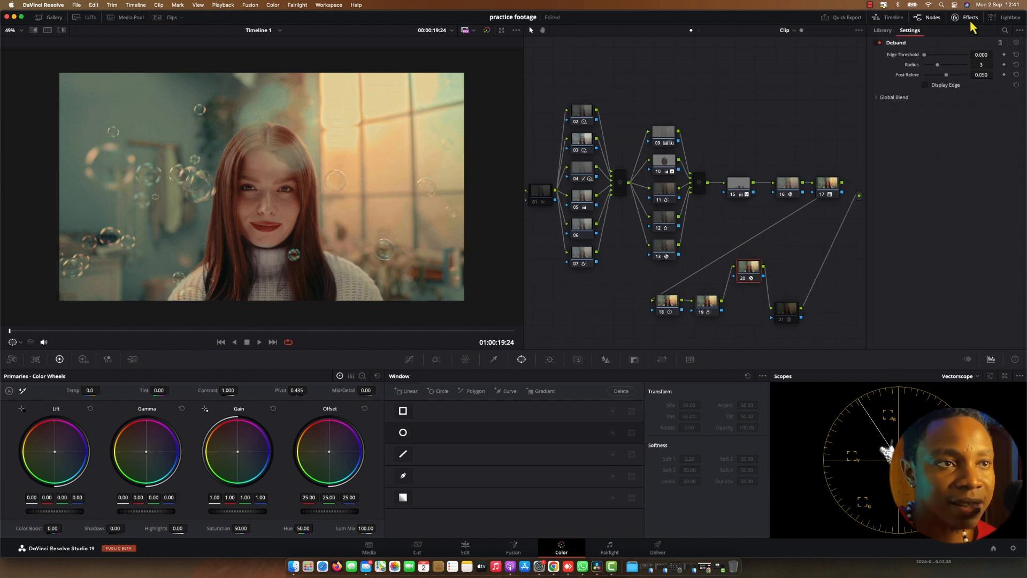
click(963, 17)
Enable node 21 and review the Vignette and Grain settings of its Film Look Creator effect.
click(826, 313)
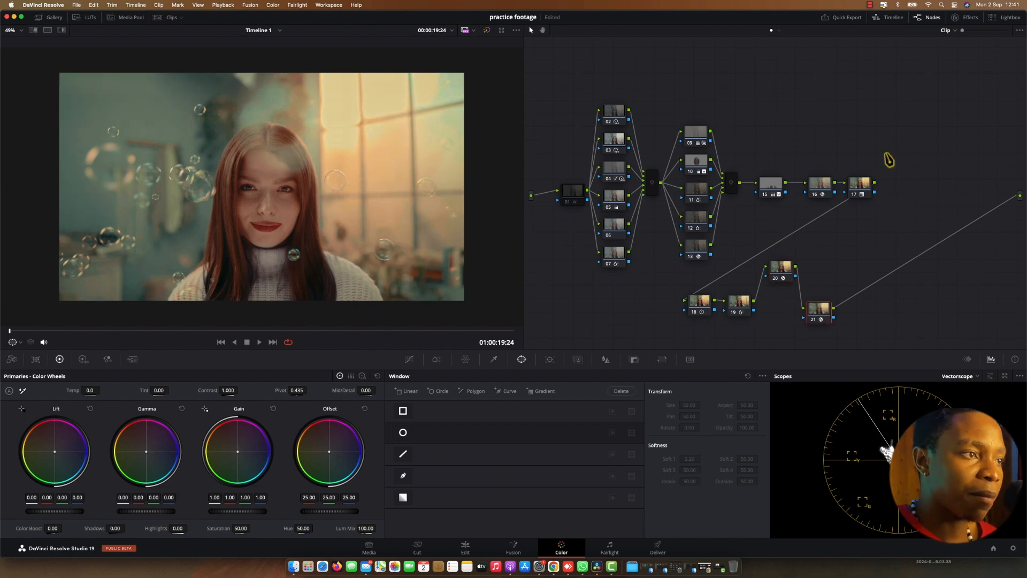
click(960, 17)
click(905, 247)
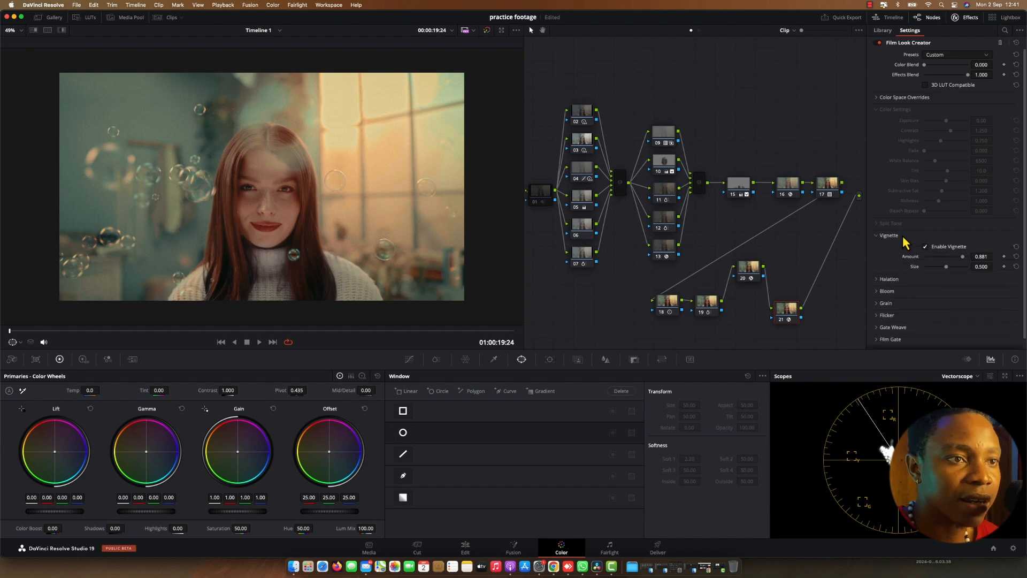
click(905, 247)
click(905, 247)
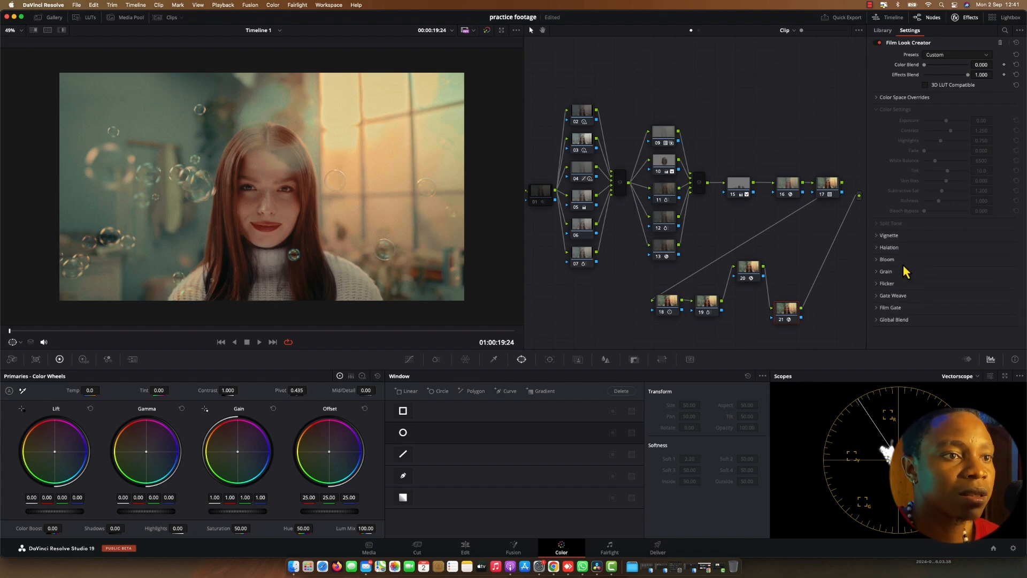
click(905, 251)
click(905, 250)
click(905, 251)
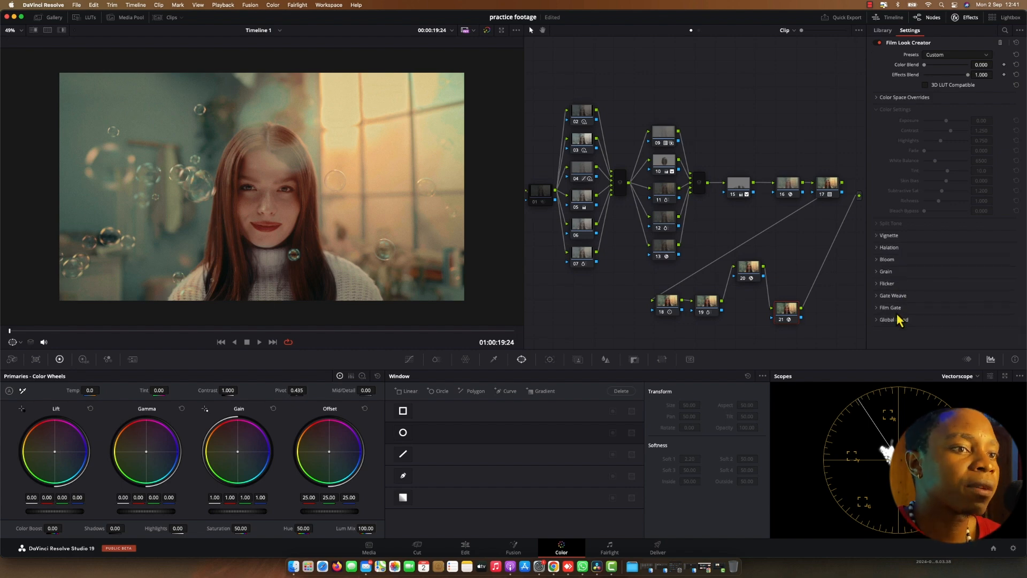
click(897, 275)
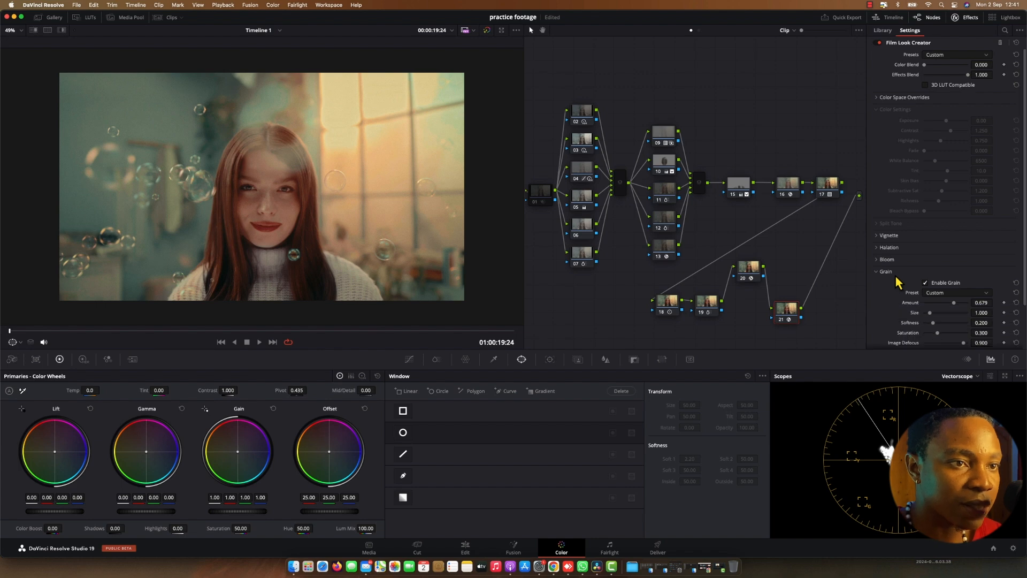
click(889, 271)
Enable node 01 and review the finished grade in full screen at several points of the clip.
click(551, 190)
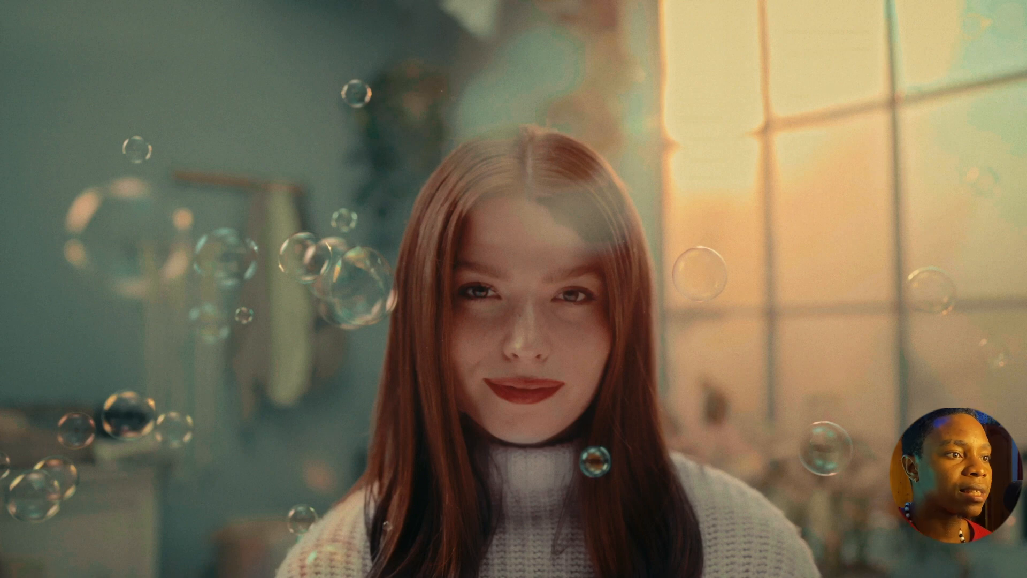
mouse_move(657, 188)
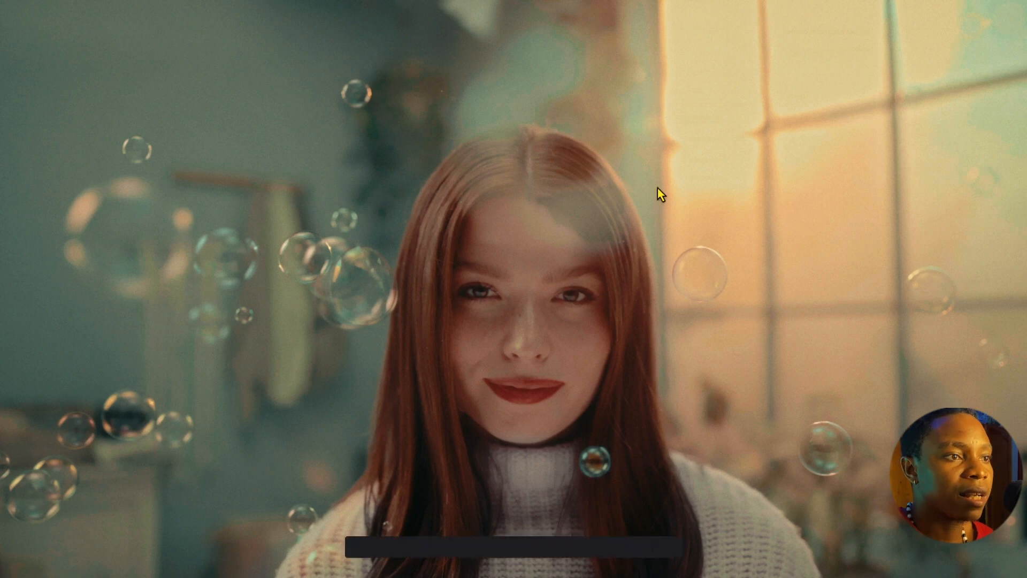
click(501, 551)
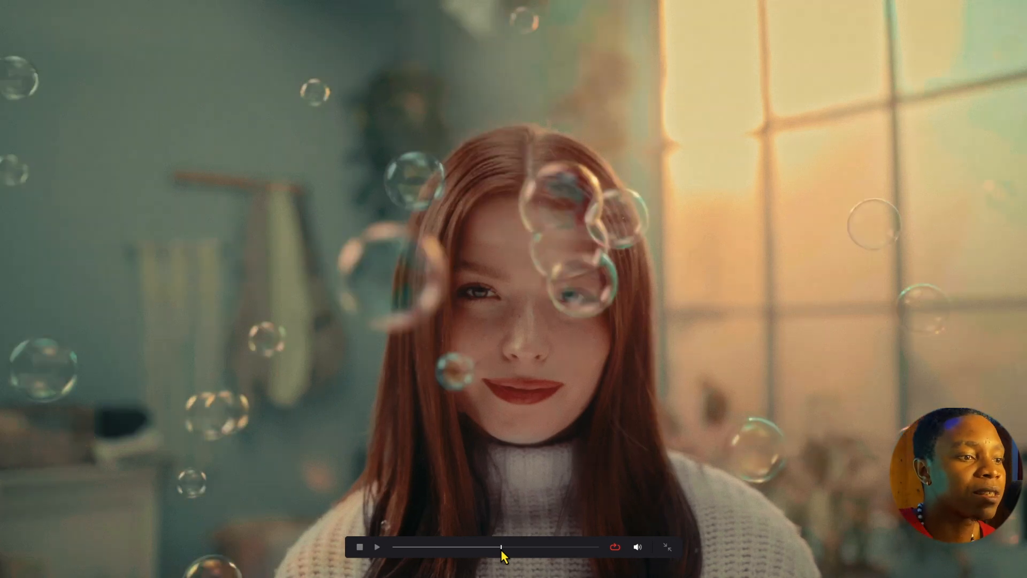
click(557, 549)
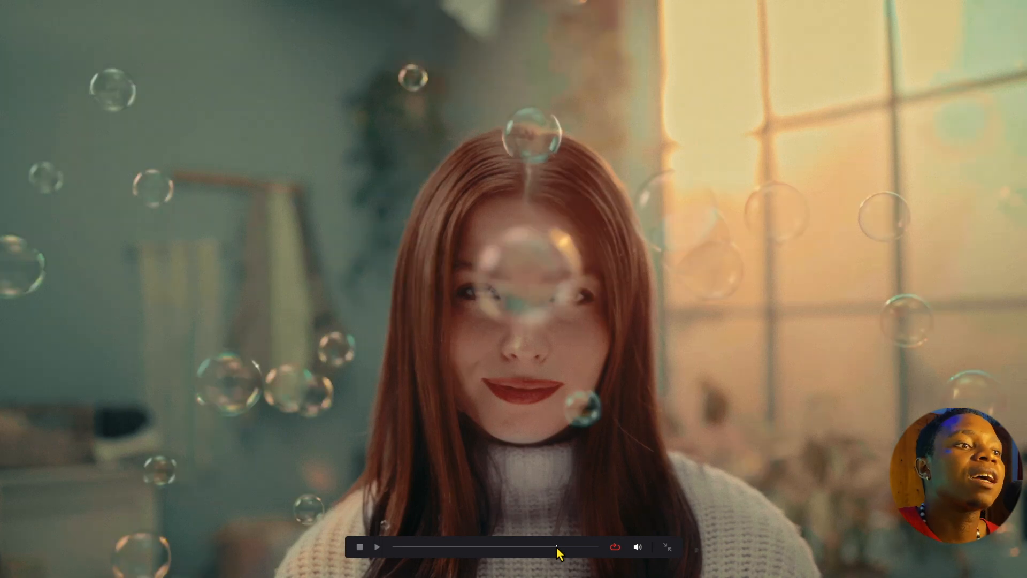
click(588, 549)
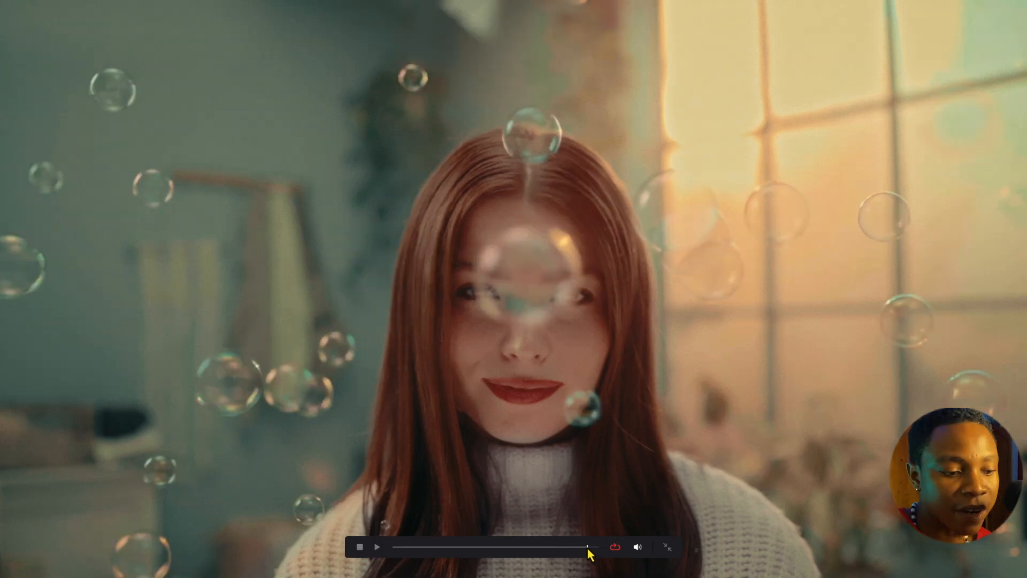
key(Escape)
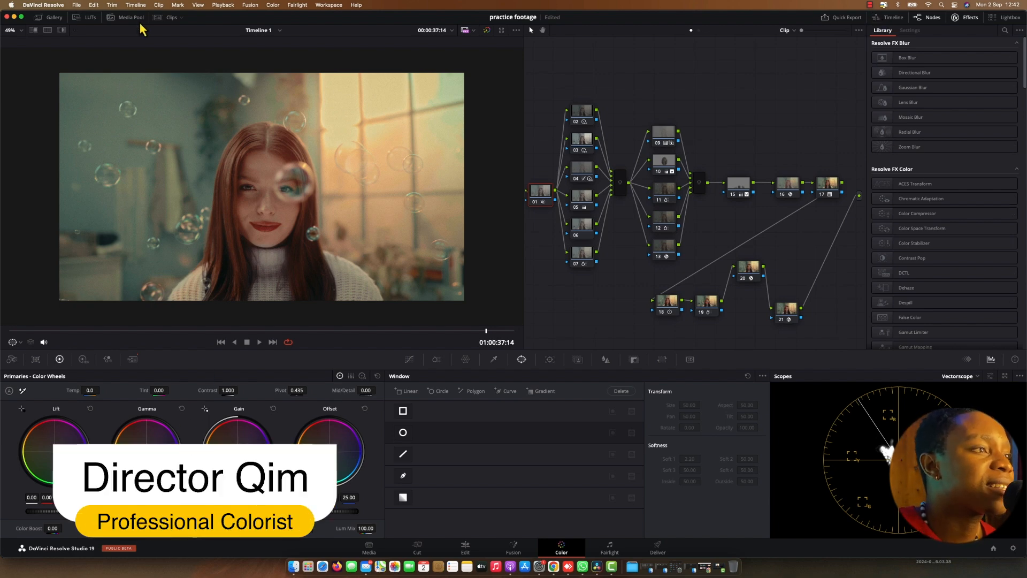
Show the timeline's clip thumbnails and compare all six graded clips side by side in full screen.
click(161, 18)
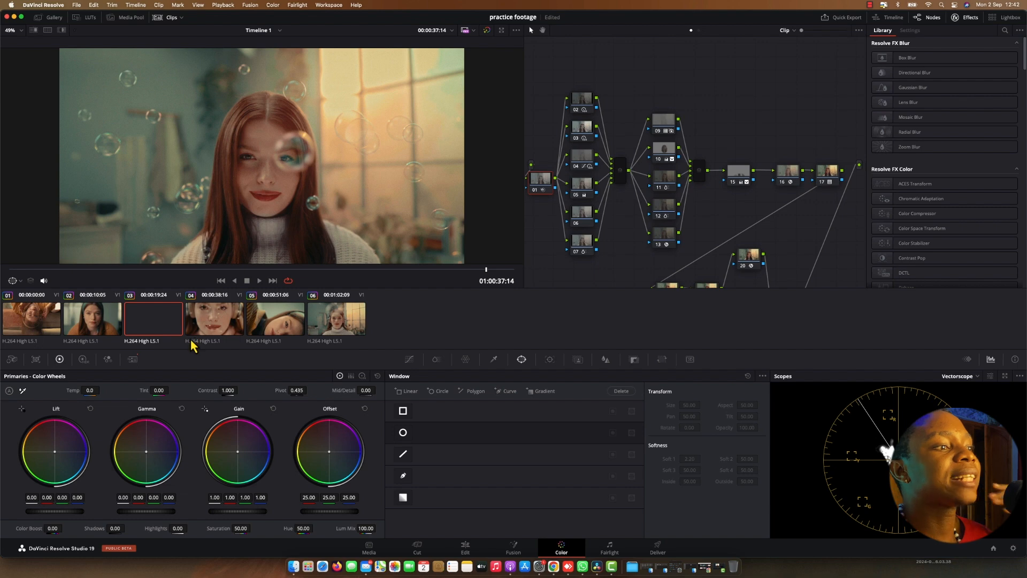
click(338, 323)
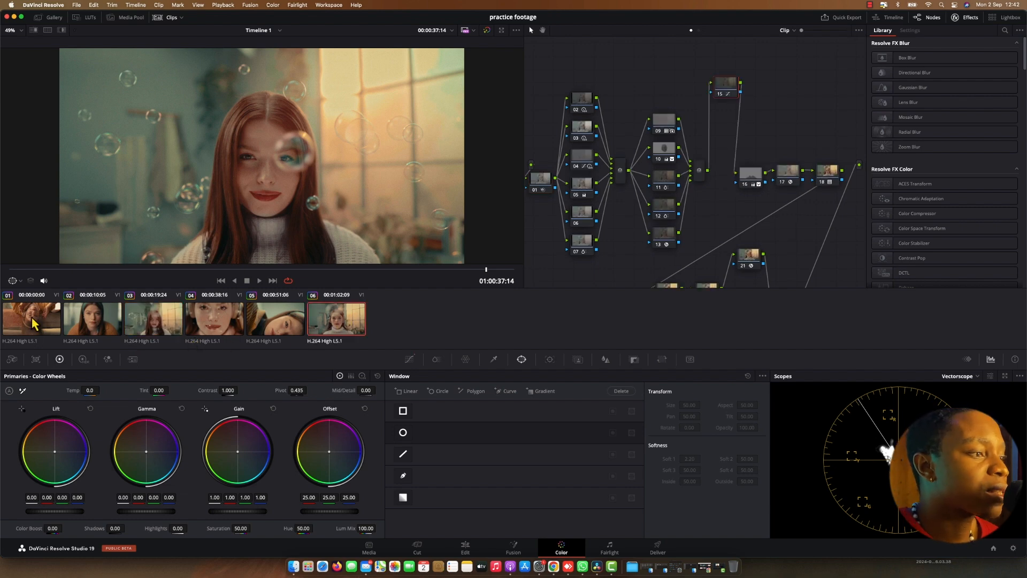
shift+click(32, 323)
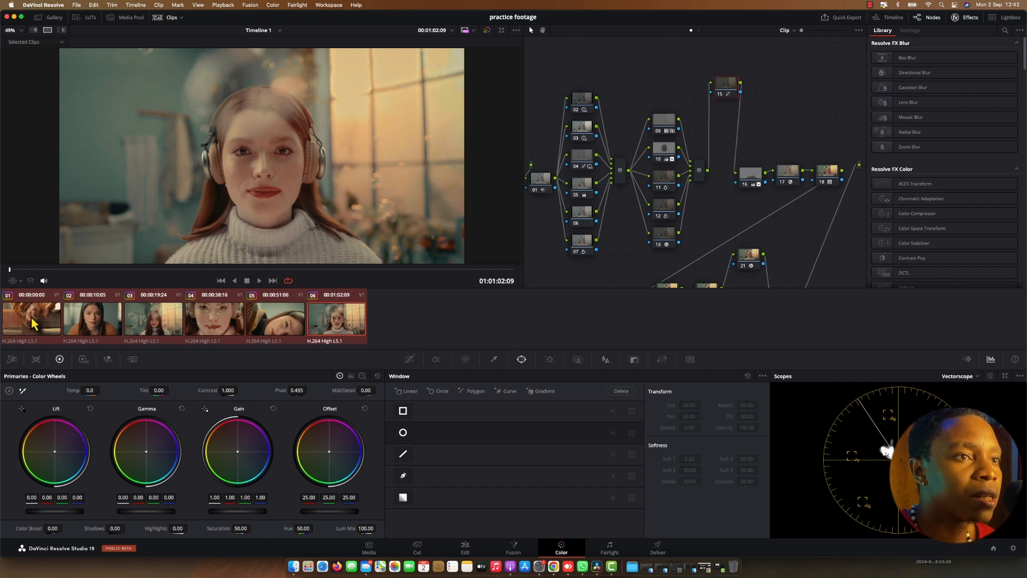
key(super+f)
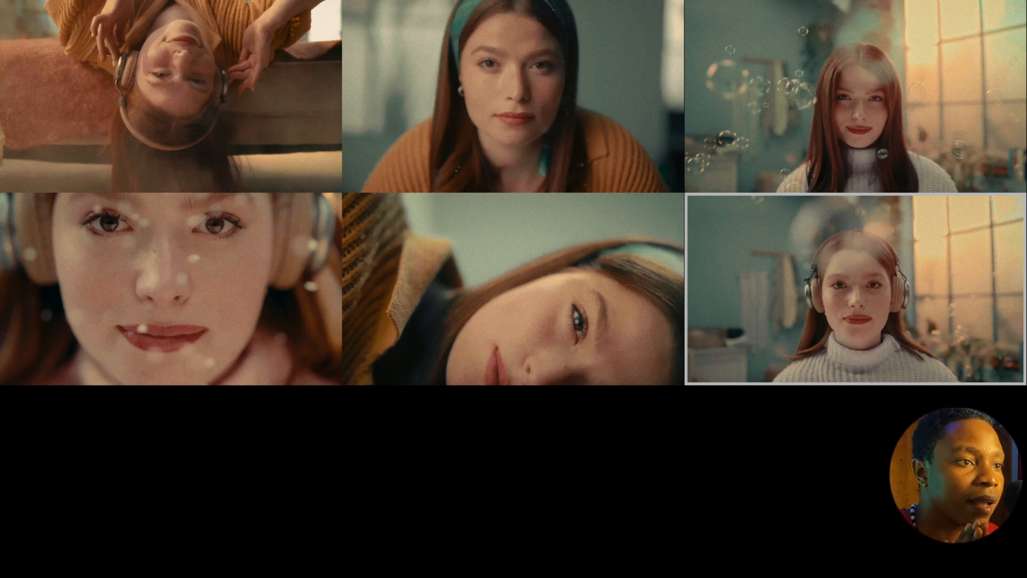
key(Escape)
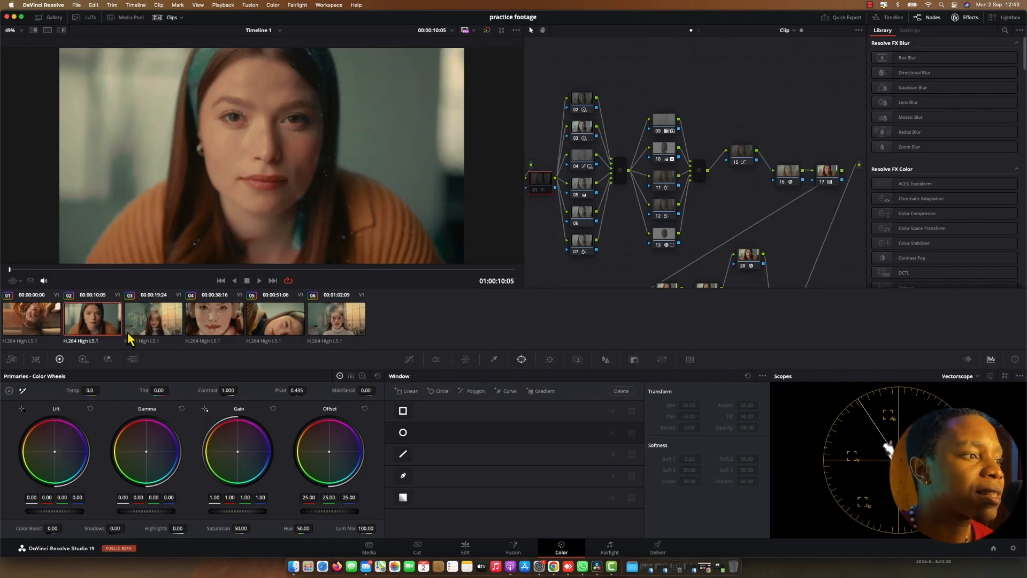
click(173, 323)
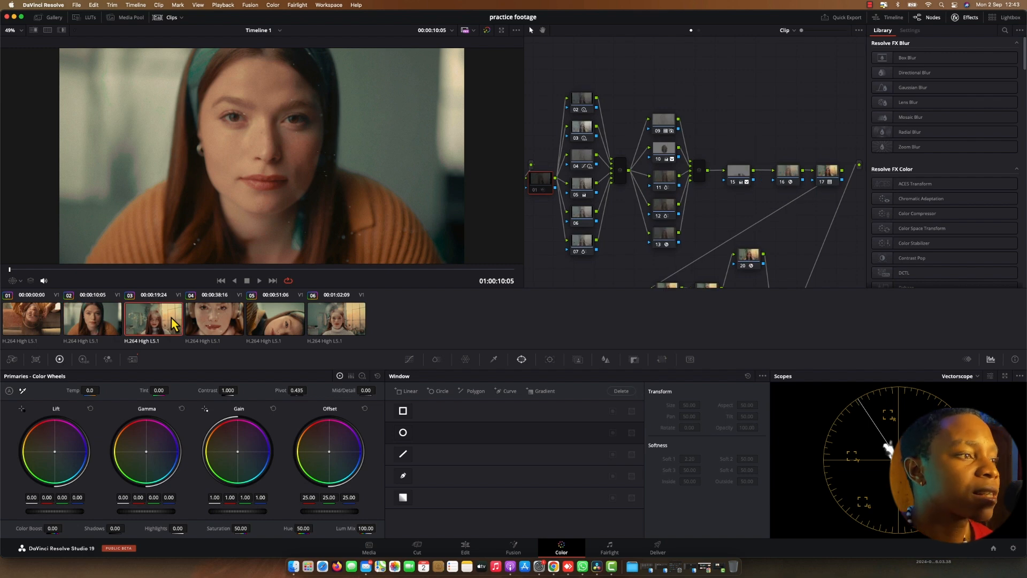
click(54, 18)
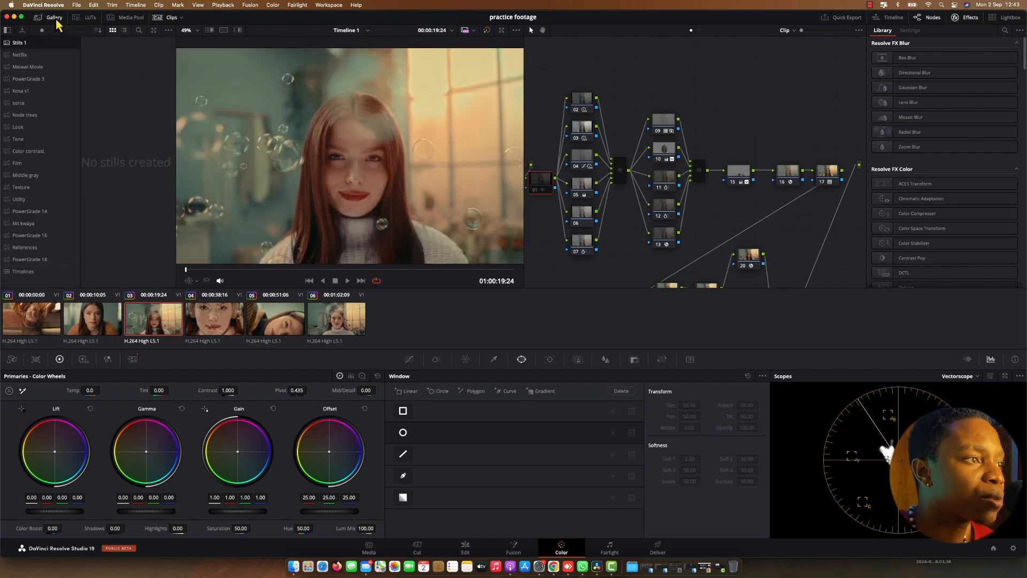
click(55, 18)
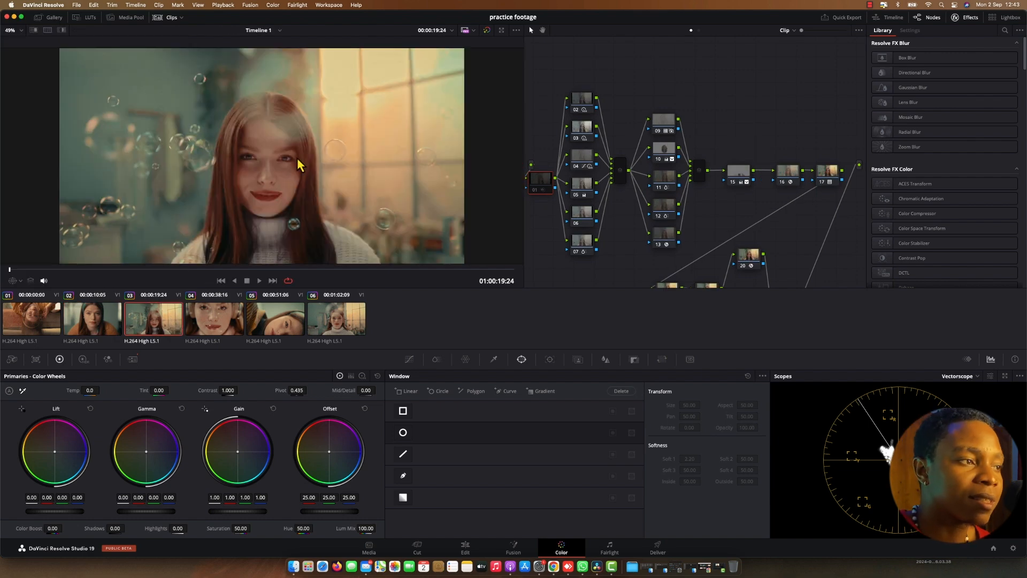
Try applying clip 03's grade to clip 01 and view the shot in full screen.
click(37, 319)
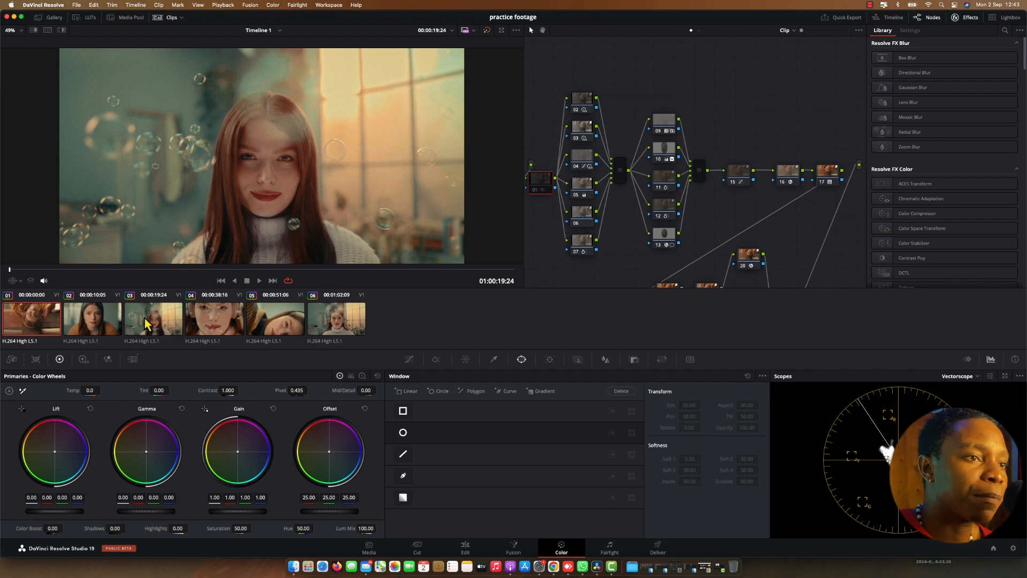
right_click(159, 323)
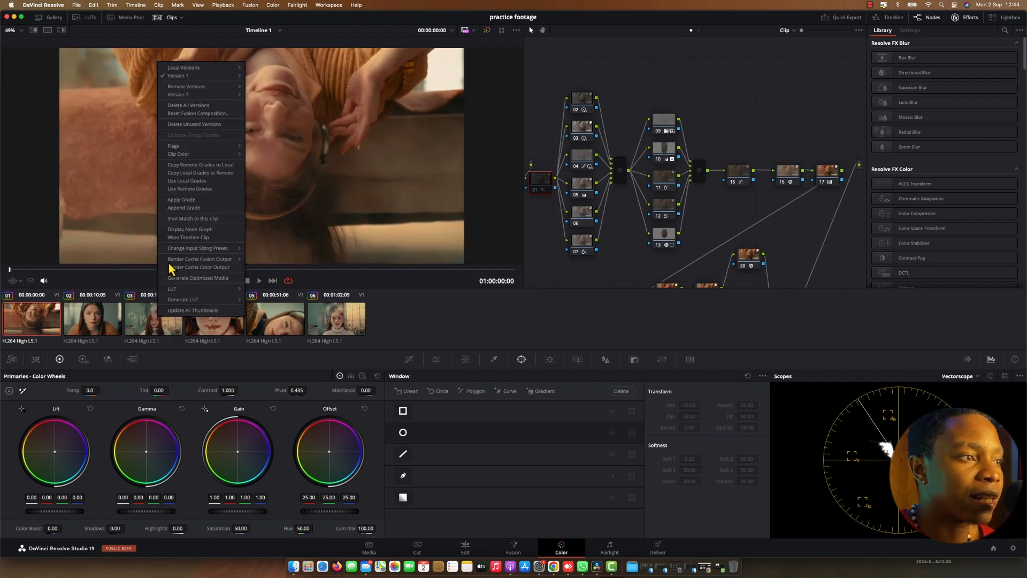
click(214, 201)
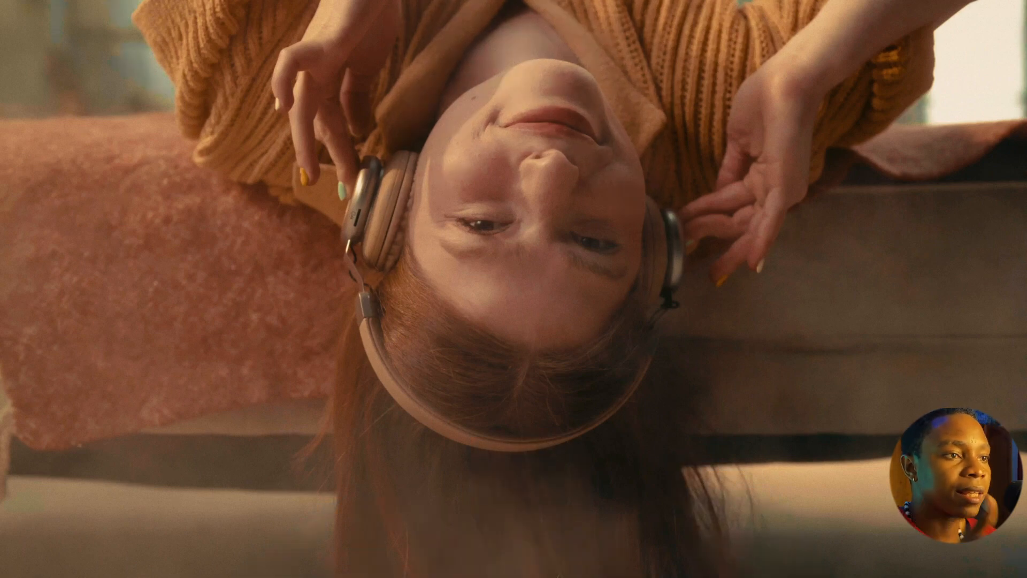
key(Escape)
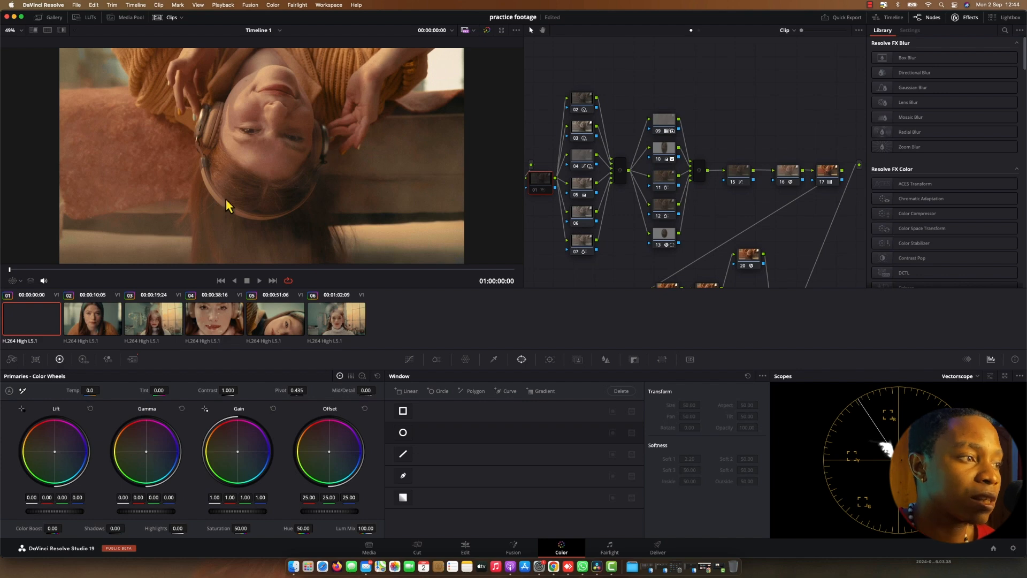
Try applying clip 03's grade to clip 02 and view the portrait in full screen.
click(93, 314)
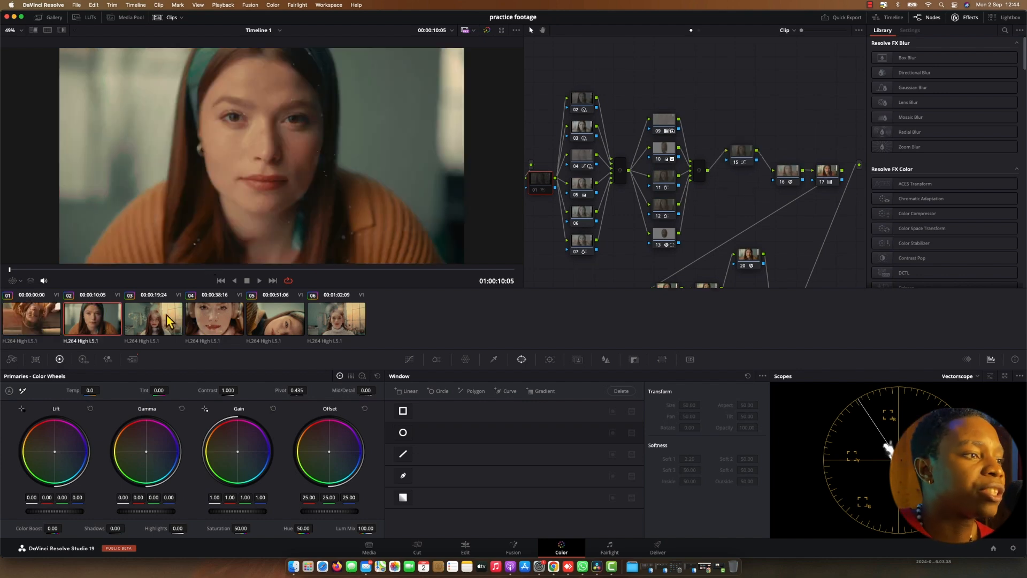
right_click(167, 320)
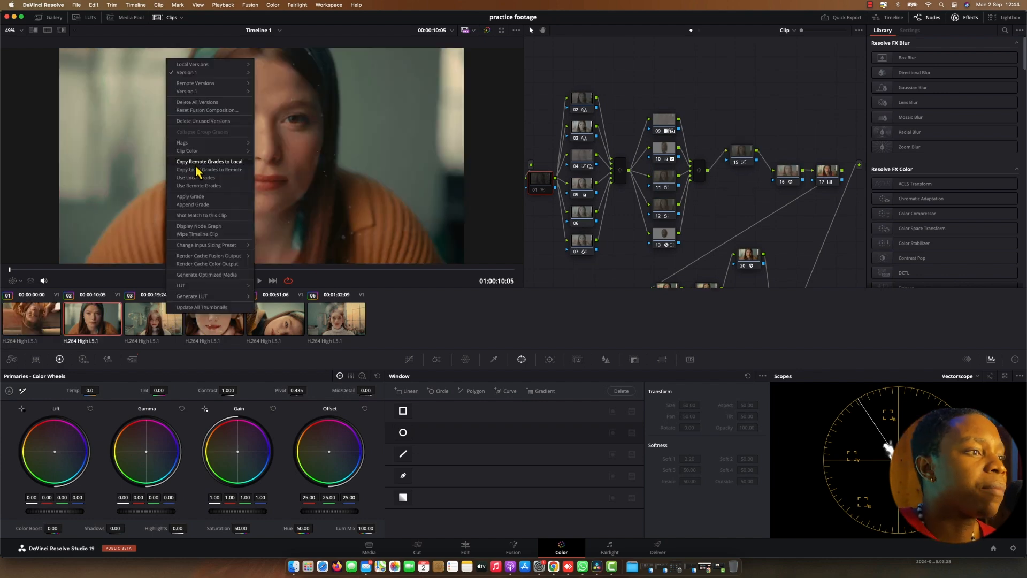
click(206, 204)
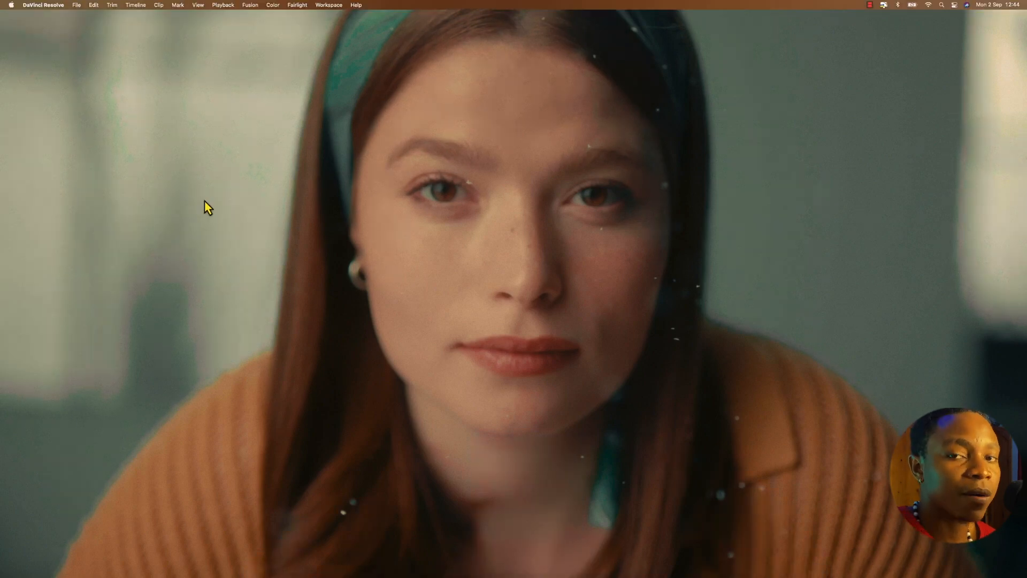
key(Escape)
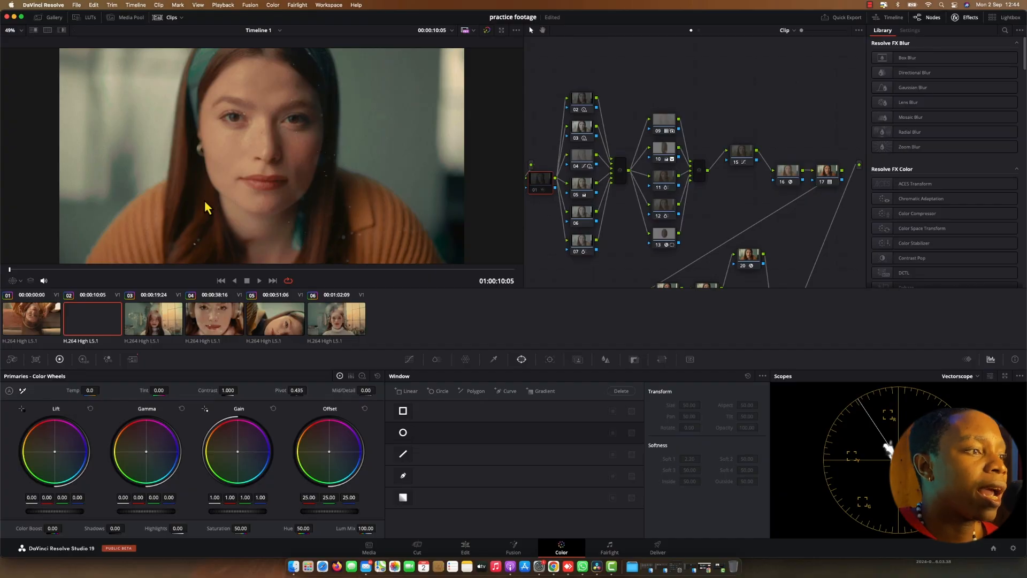
Try applying clip 03's grade to clip 04 and review the close-up in full screen.
click(205, 319)
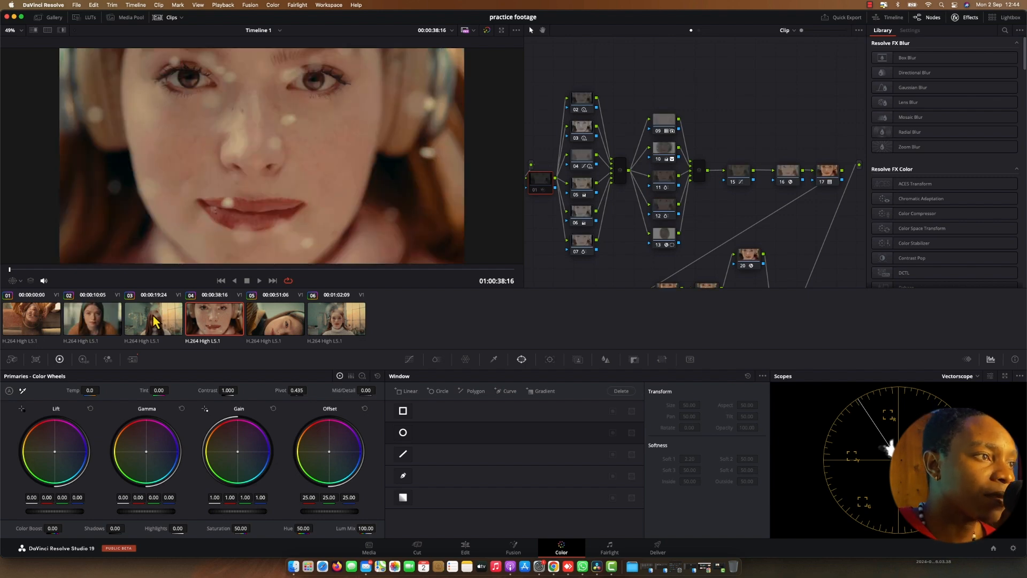
right_click(154, 318)
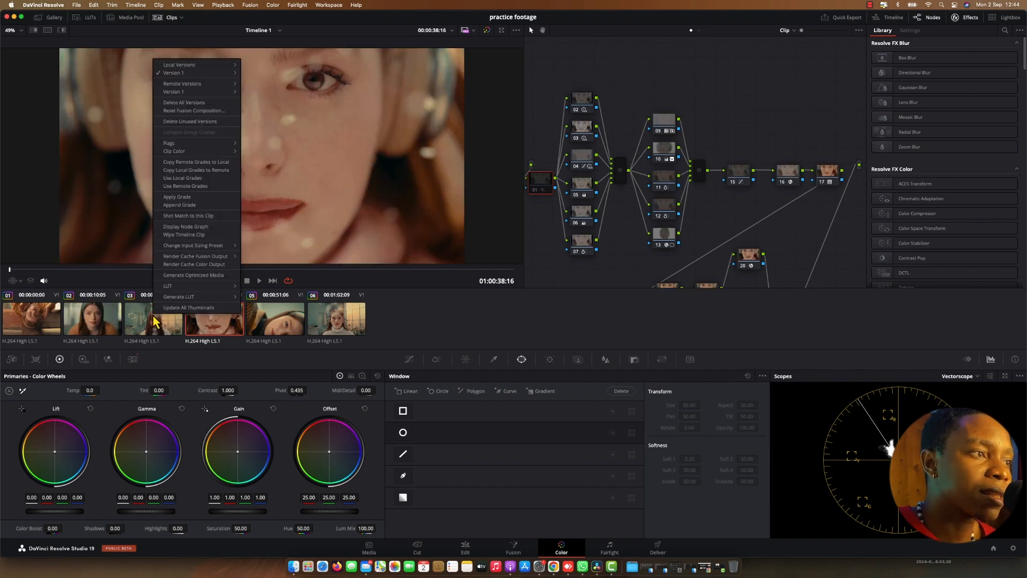
click(179, 199)
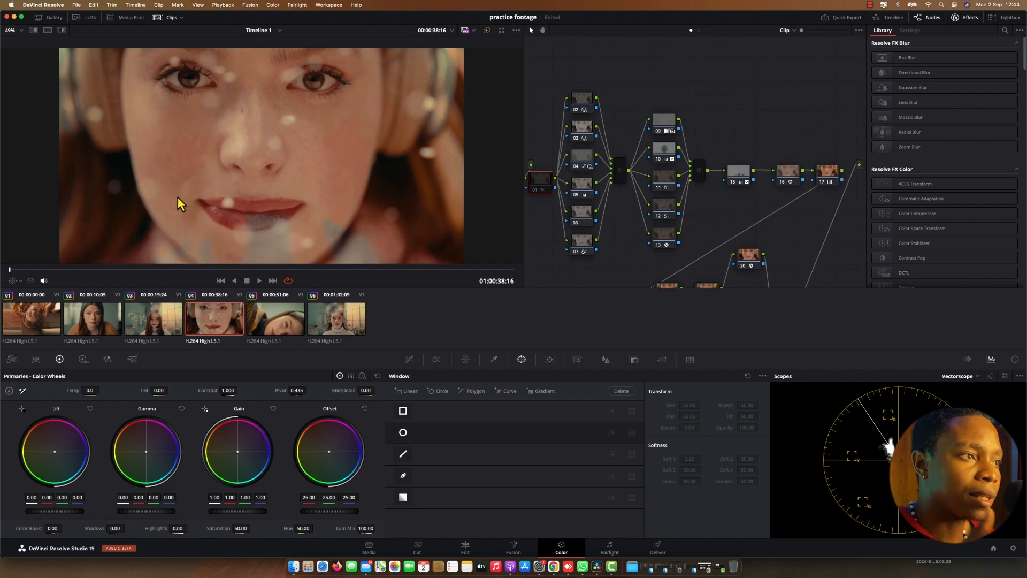
key(super+f)
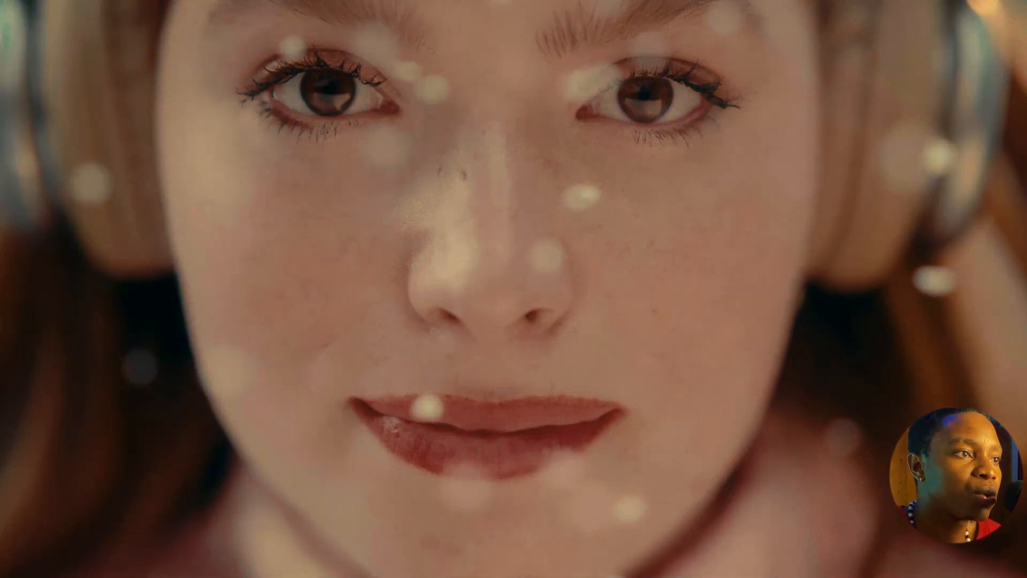
key(super+f)
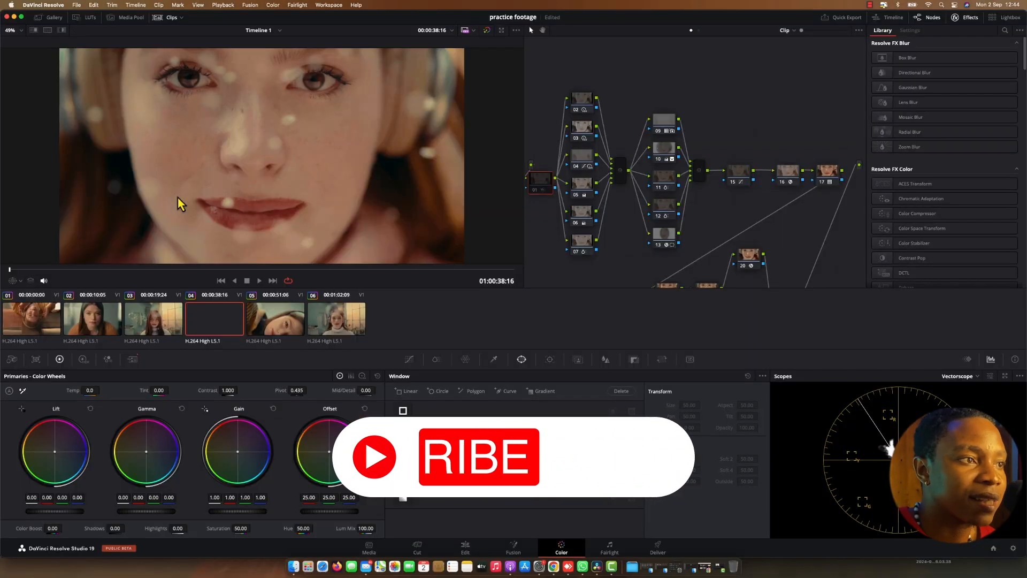
Try applying clip 03's grade to clip 05 and view the shot in full screen.
key(Down)
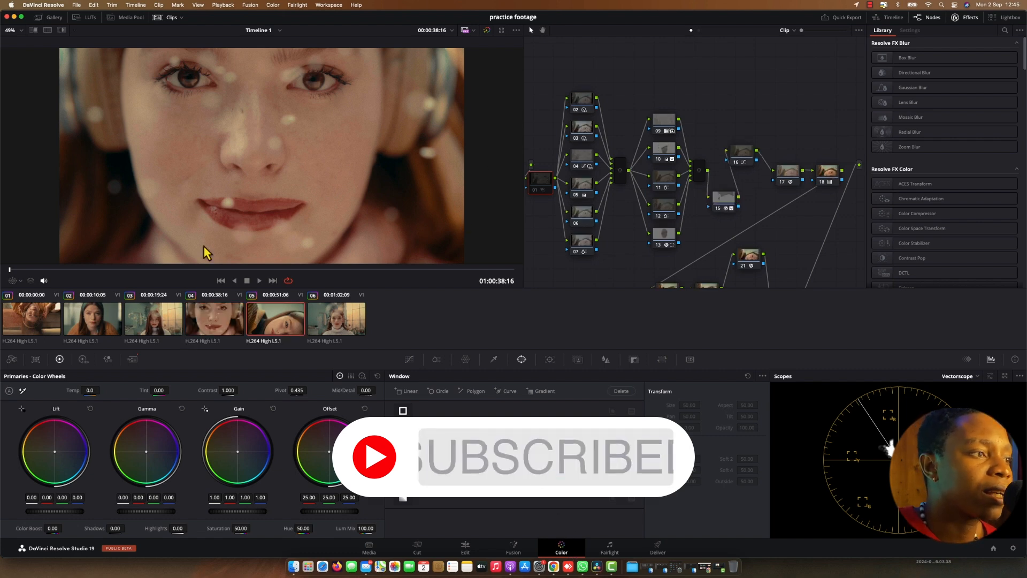
right_click(152, 317)
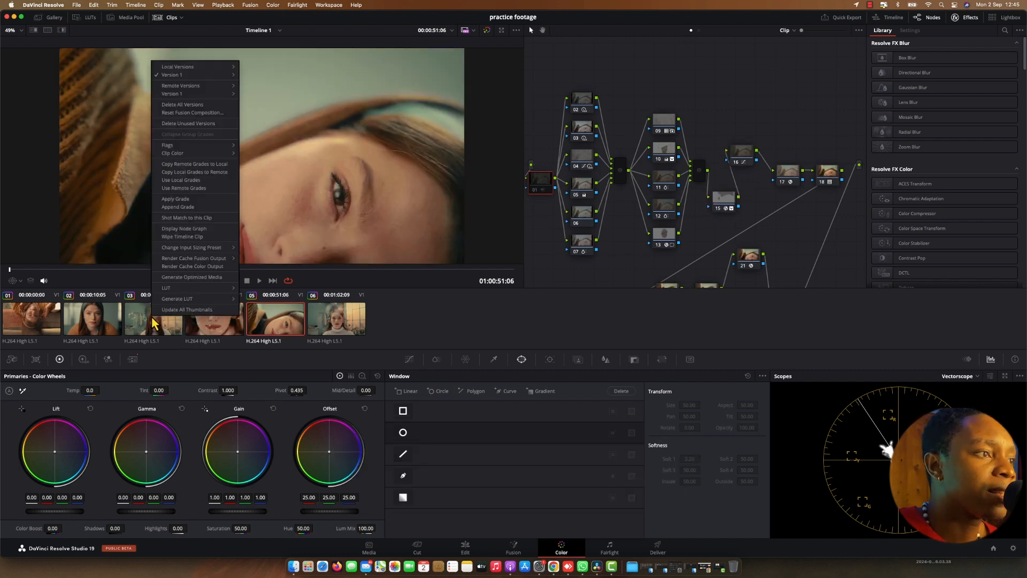
click(191, 199)
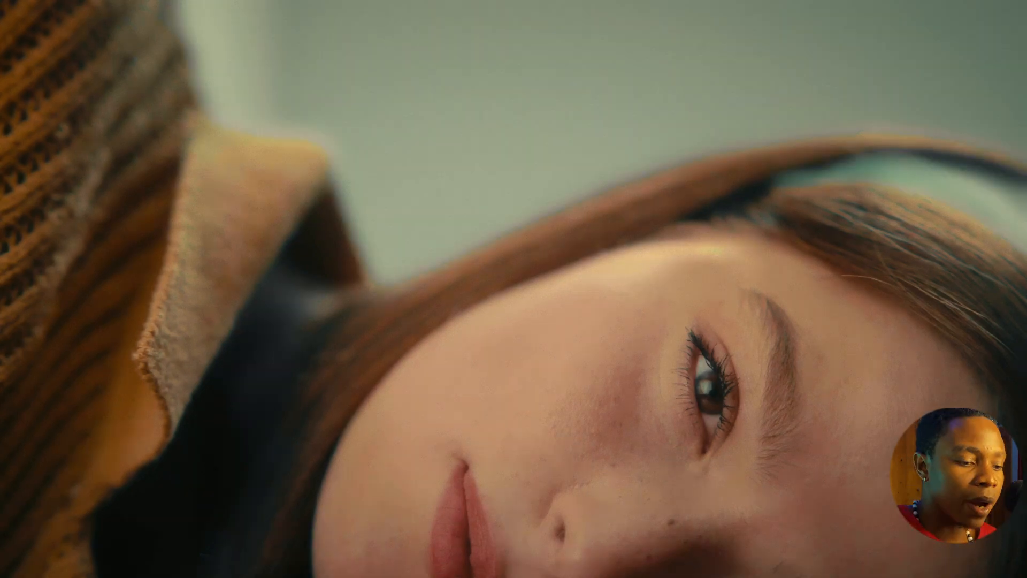
key(Escape)
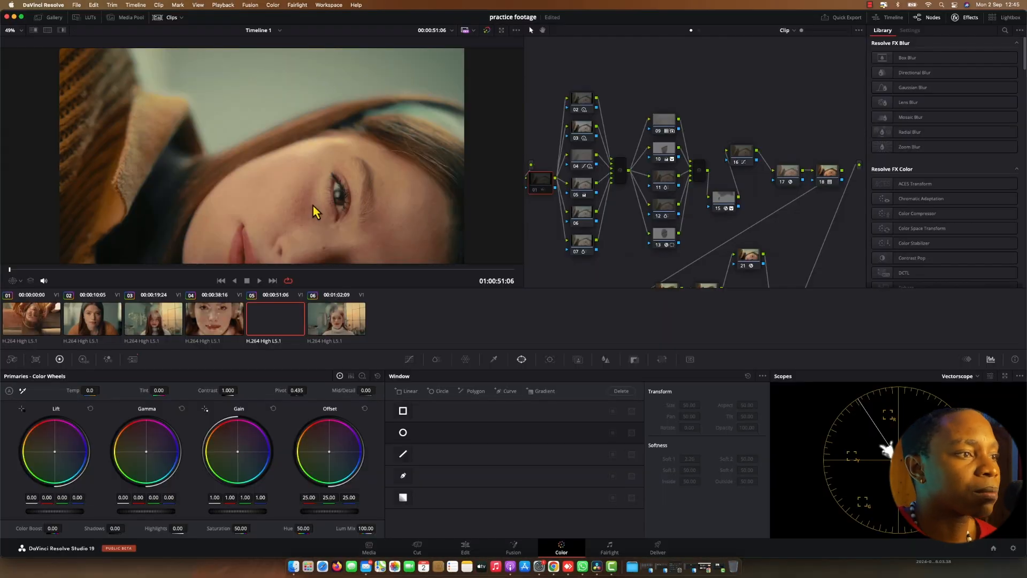
Try applying clip 03's grade to clip 06 and review the shot in full screen.
click(331, 317)
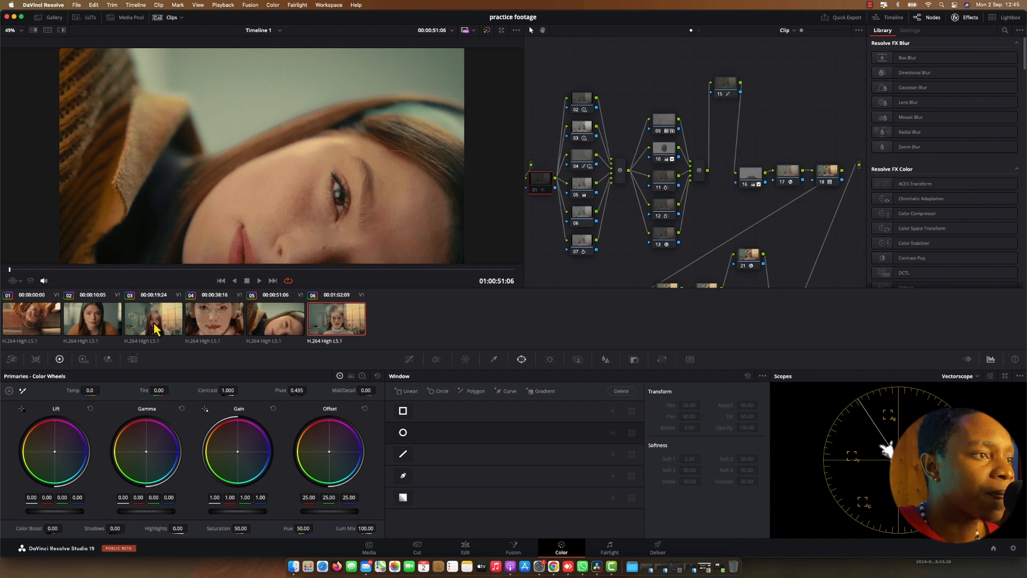
right_click(154, 324)
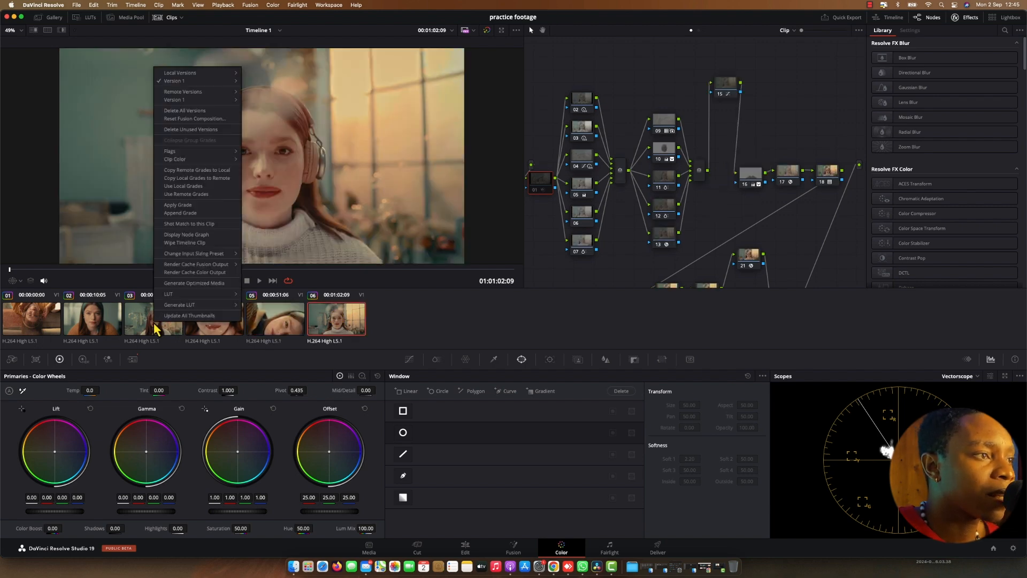
click(188, 205)
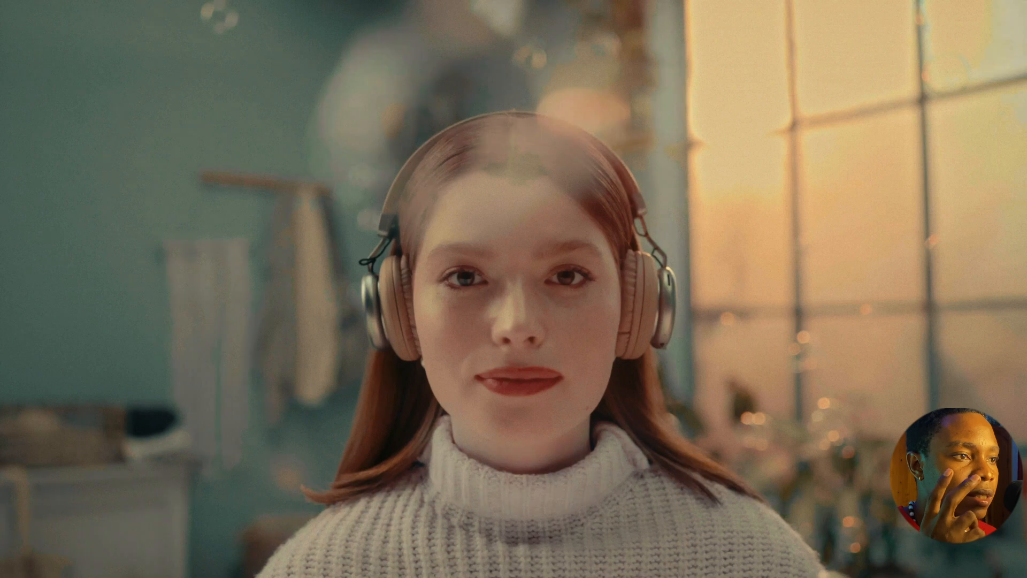
key(Escape)
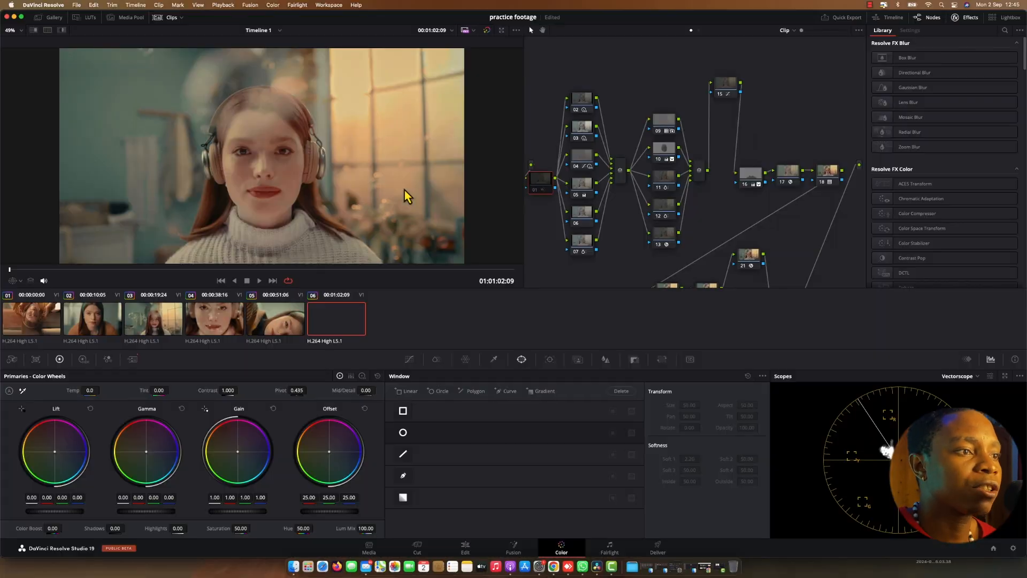
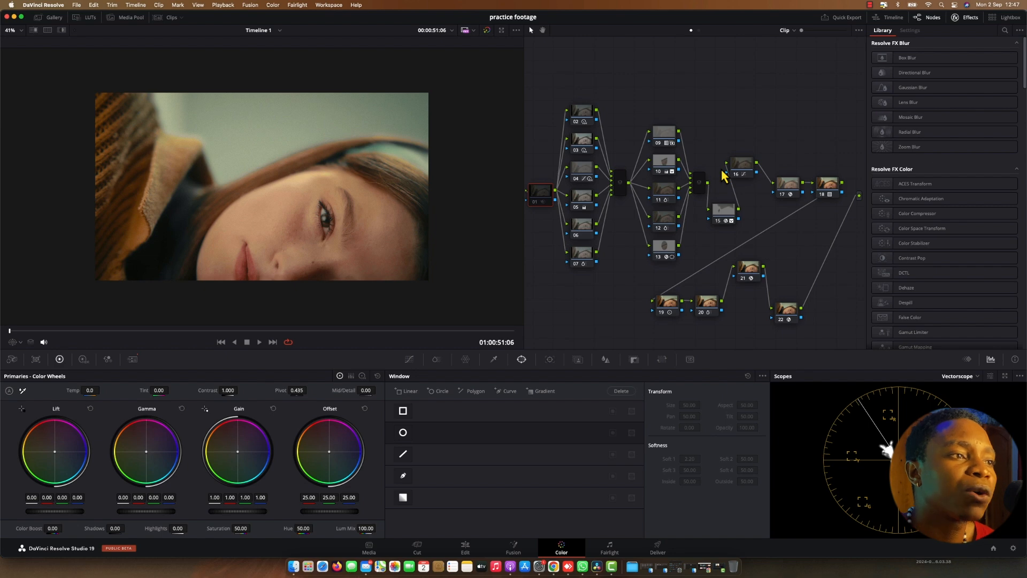
Select nodes 15 and 16 in the grade of the clip at 01:00:51:06 and disable both.
drag(753, 126, 729, 216)
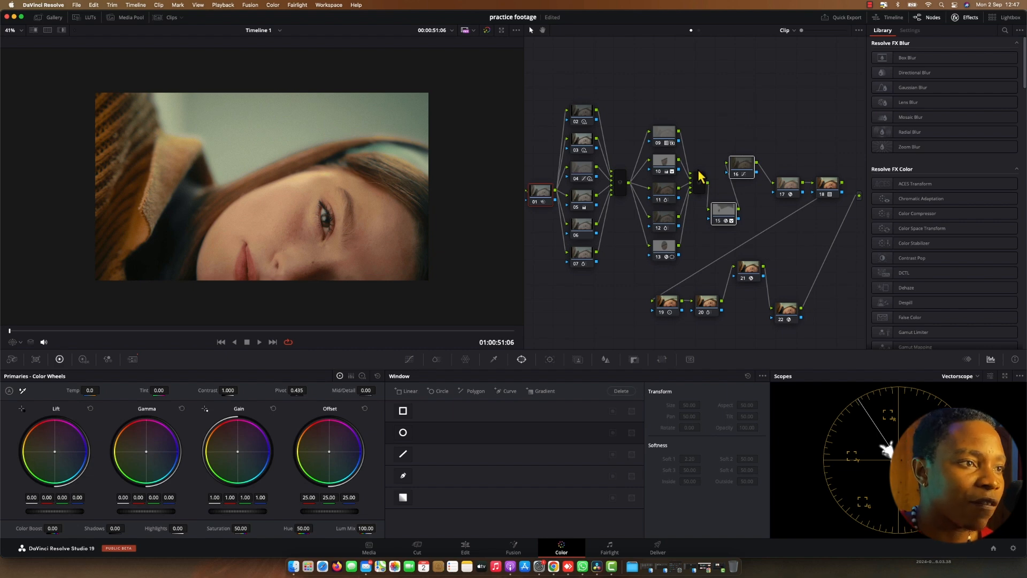
click(537, 199)
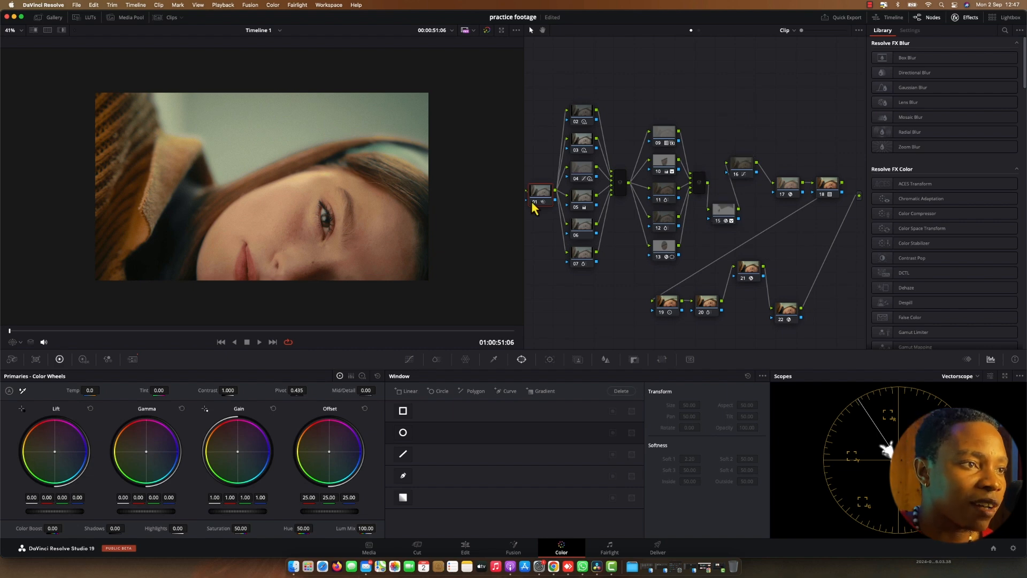
click(741, 172)
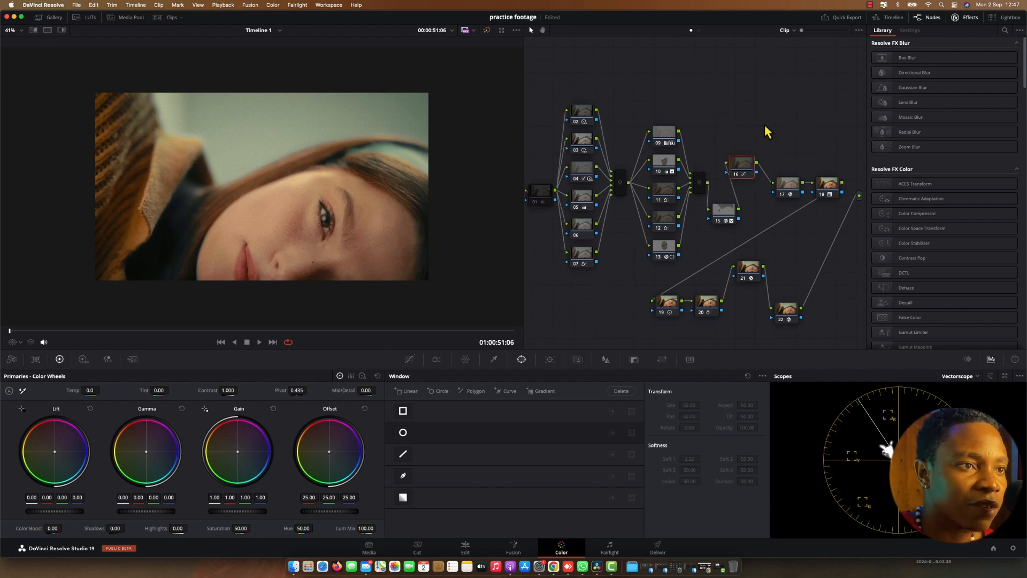
shift+click(725, 220)
key(super+d)
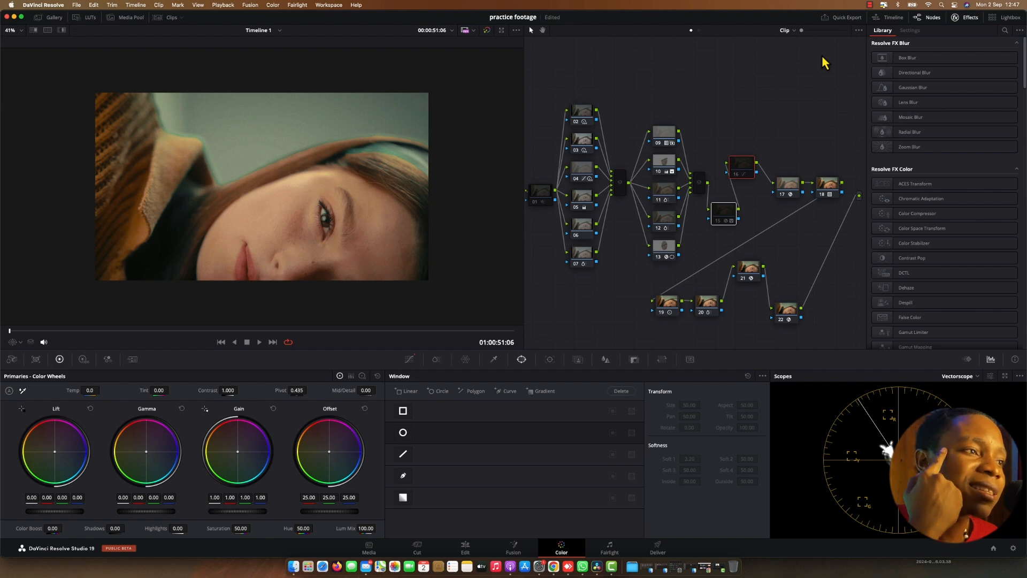
scroll(209, 182, up, 5)
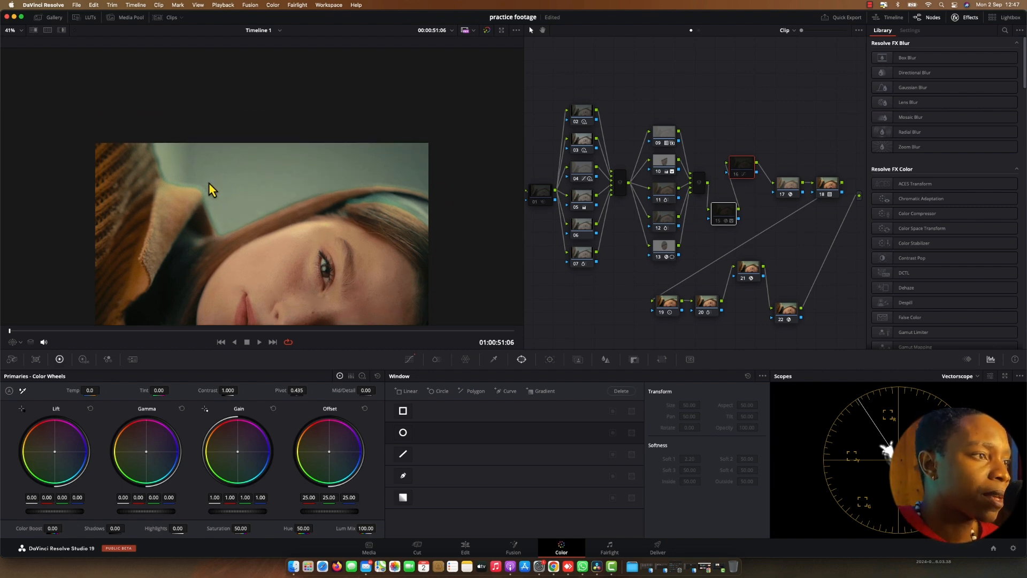
Examine the fringe along the hair edge against the background up close, and bring up the Hue Vs Sat curve.
scroll(207, 183, up, 8)
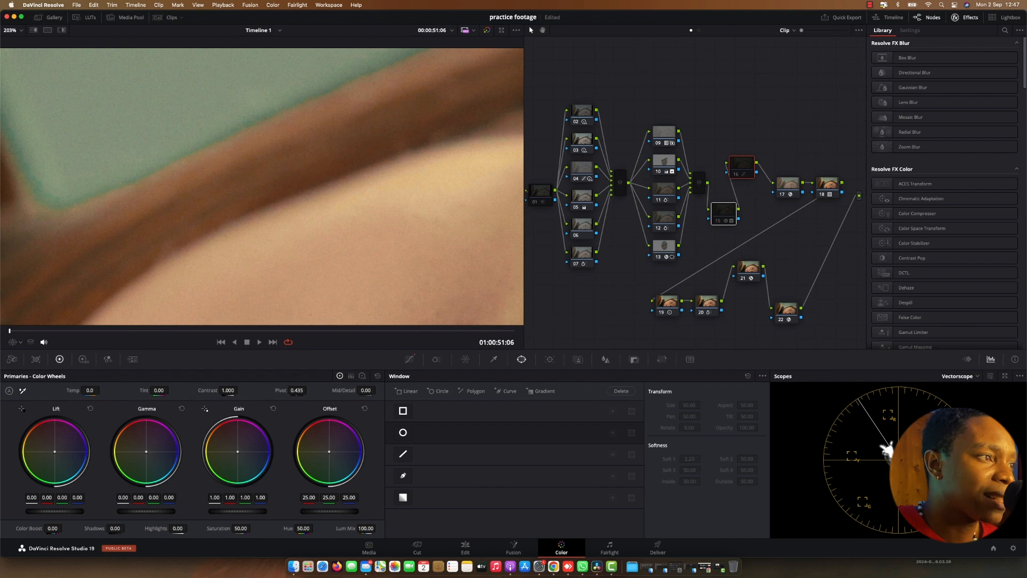
scroll(251, 121, down, 10)
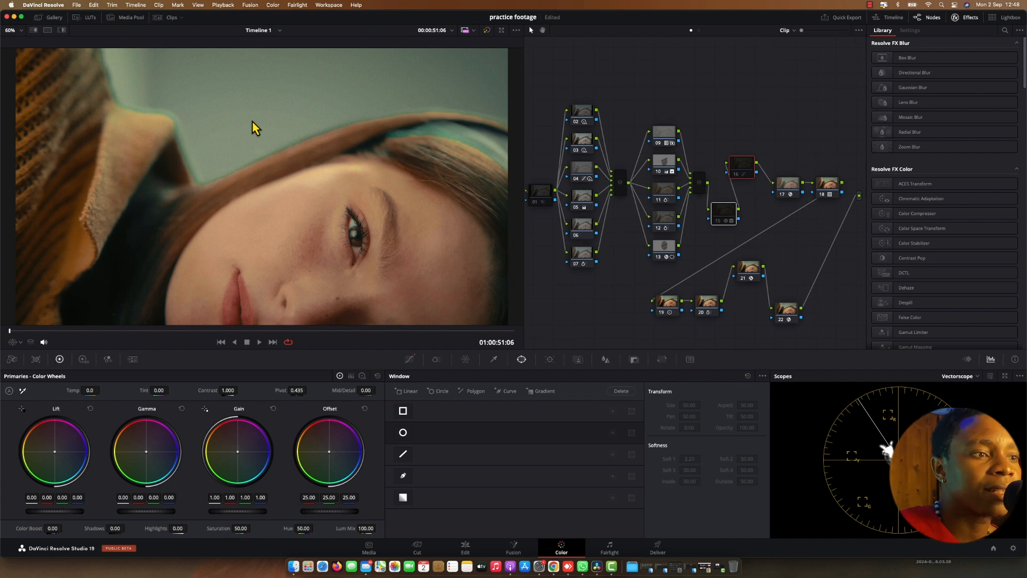
click(409, 359)
click(674, 376)
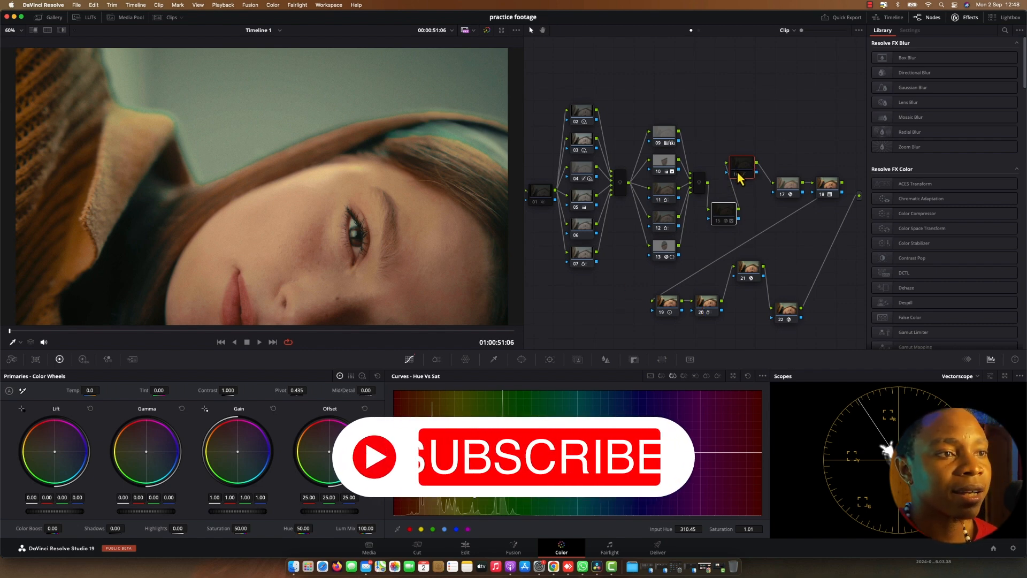
Move nodes 15 and 16 higher in the node graph and re-enable node 16.
drag(738, 182, 746, 146)
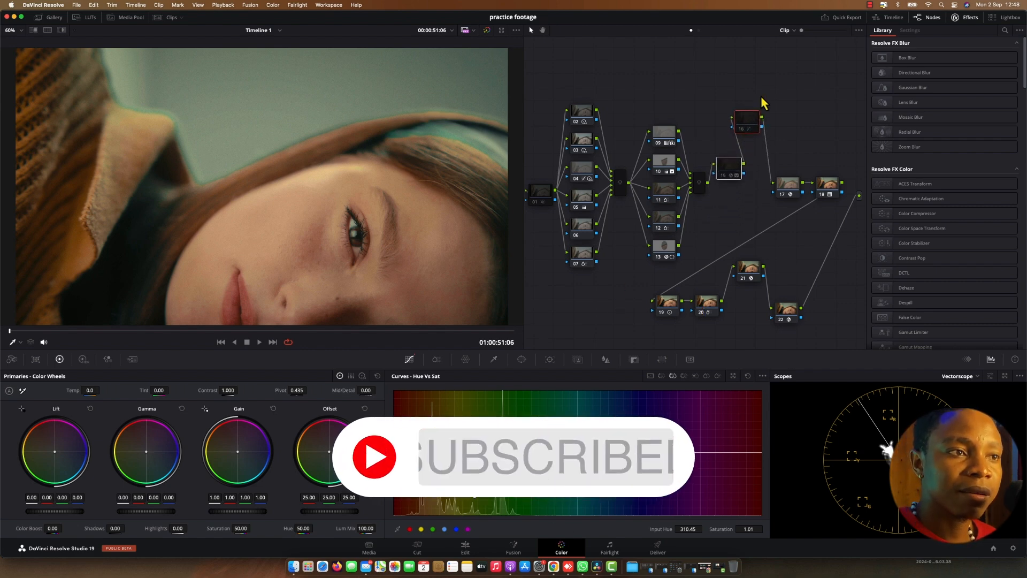
click(781, 83)
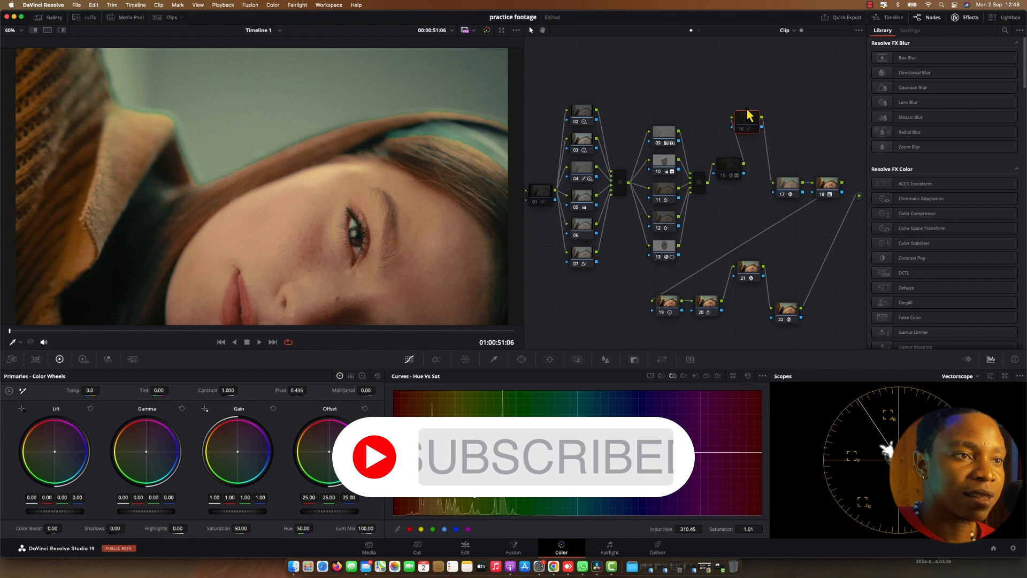
click(742, 132)
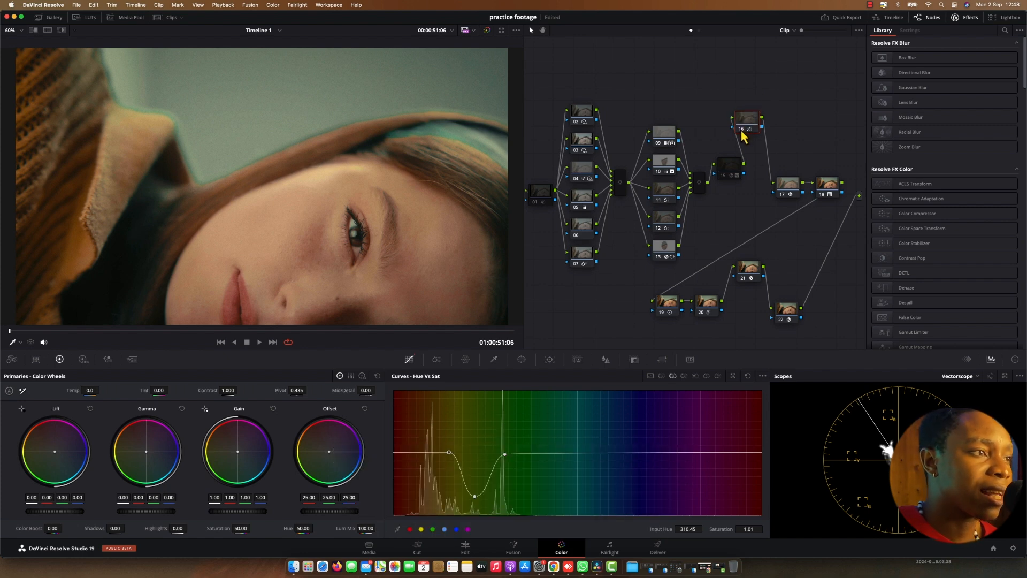
Inspect the hair edge up close with node 16 on and review its Hue Vs Hue and Hue Vs Lum curves.
scroll(222, 129, up, 4)
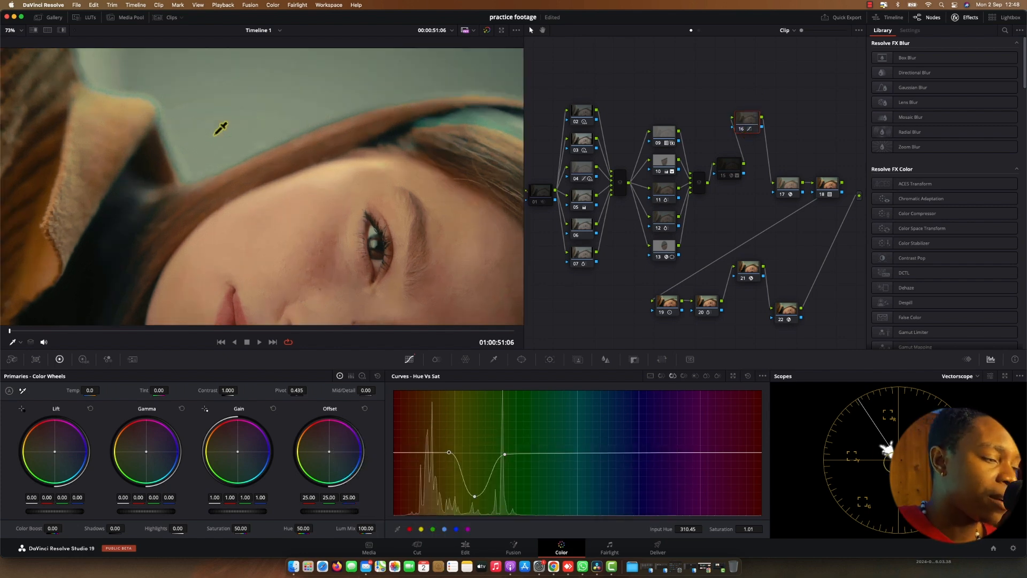
scroll(221, 129, up, 5)
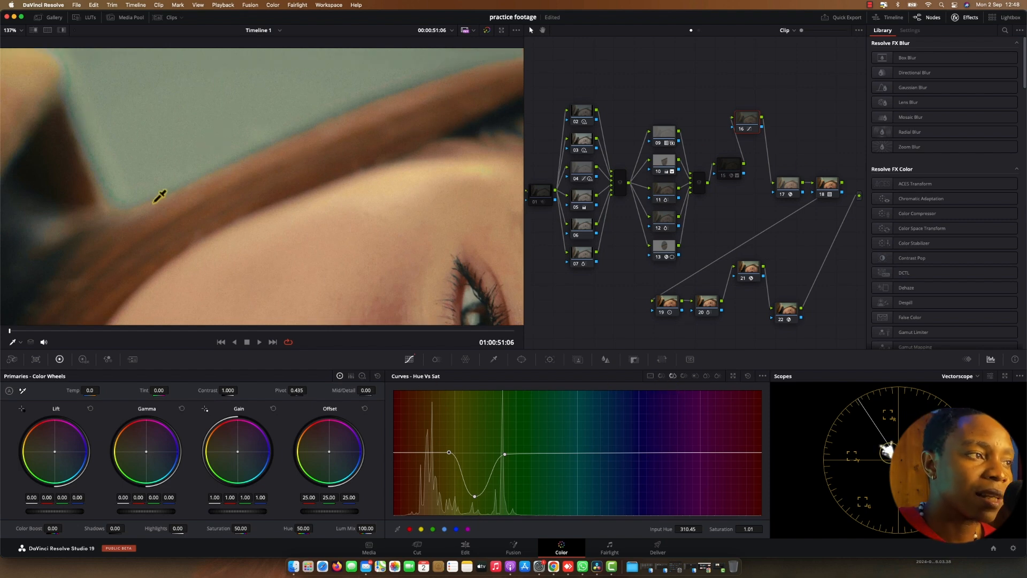
click(661, 376)
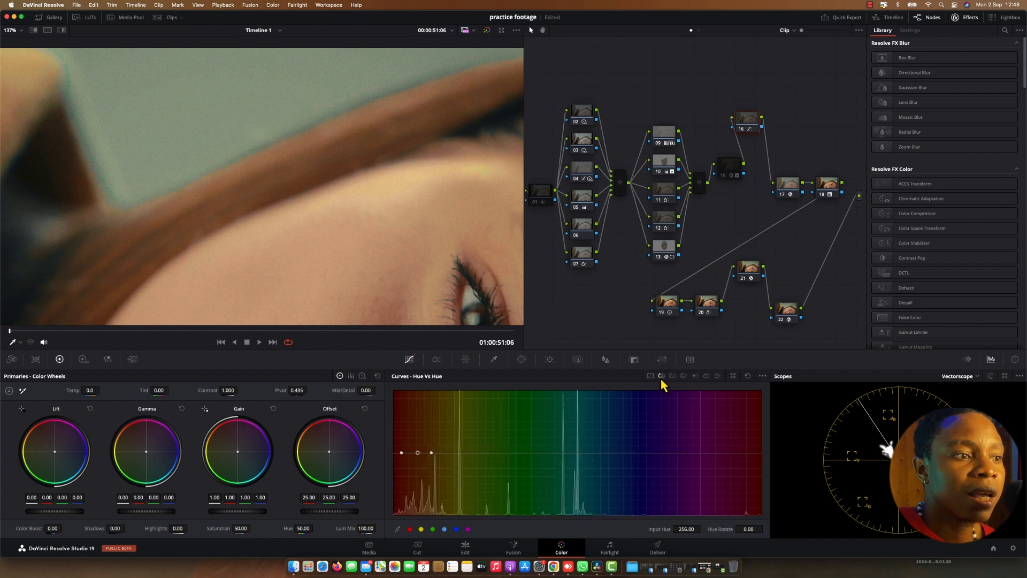
click(684, 376)
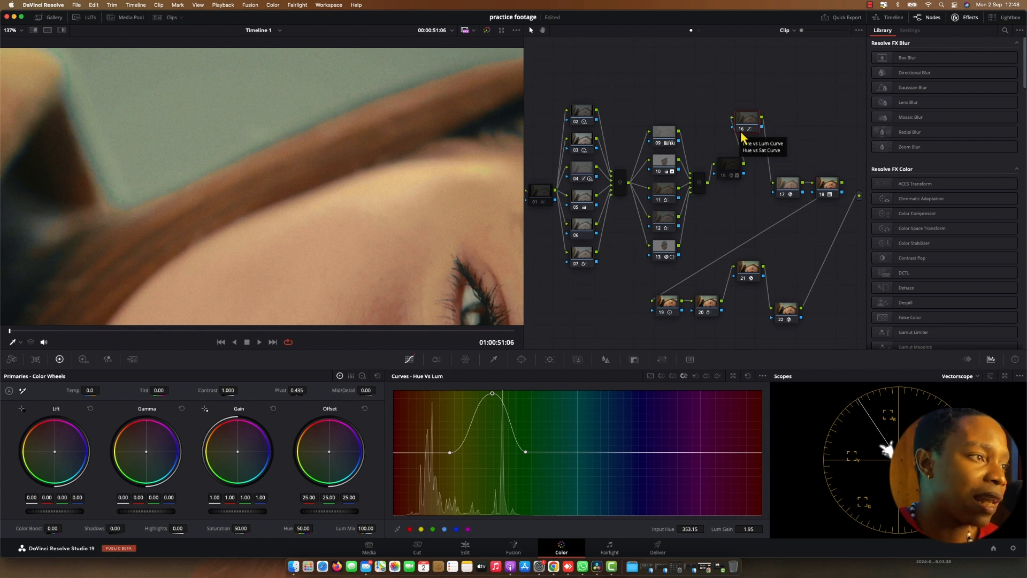
Compare the hair edge up close with node 16 off and on, leaving the node enabled and the full frame in view.
key(super+d)
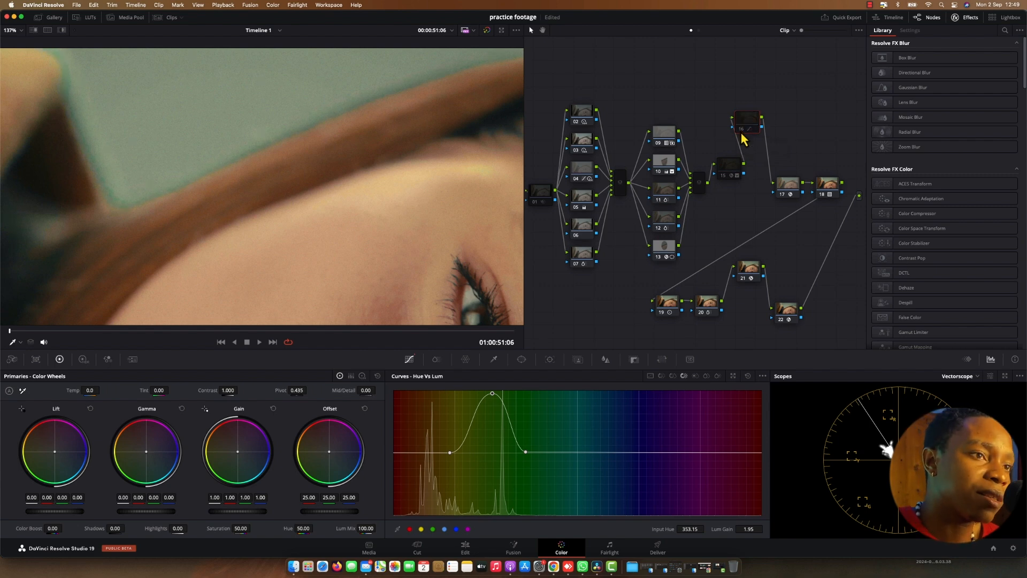
key(super+d)
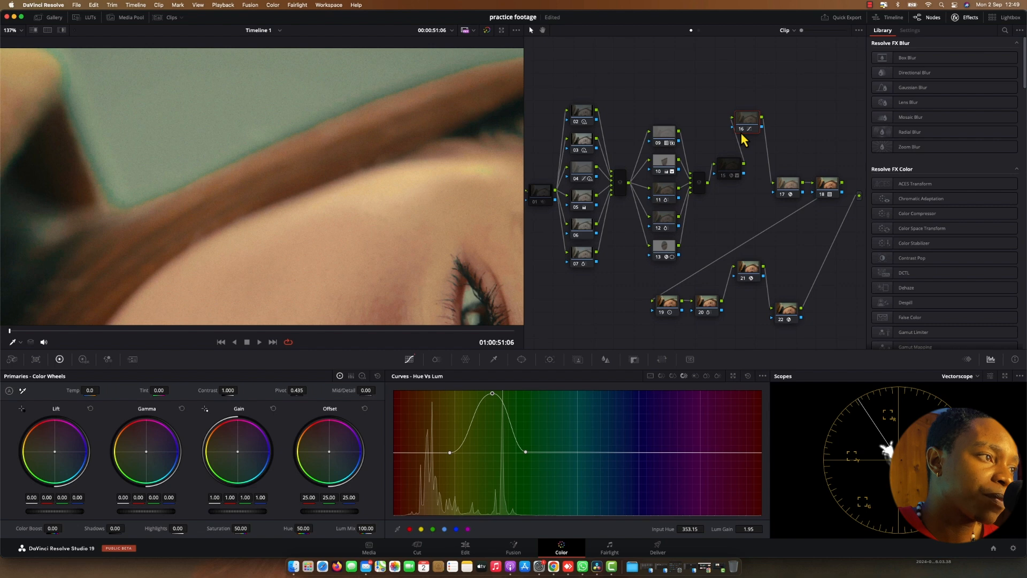
key(super+d)
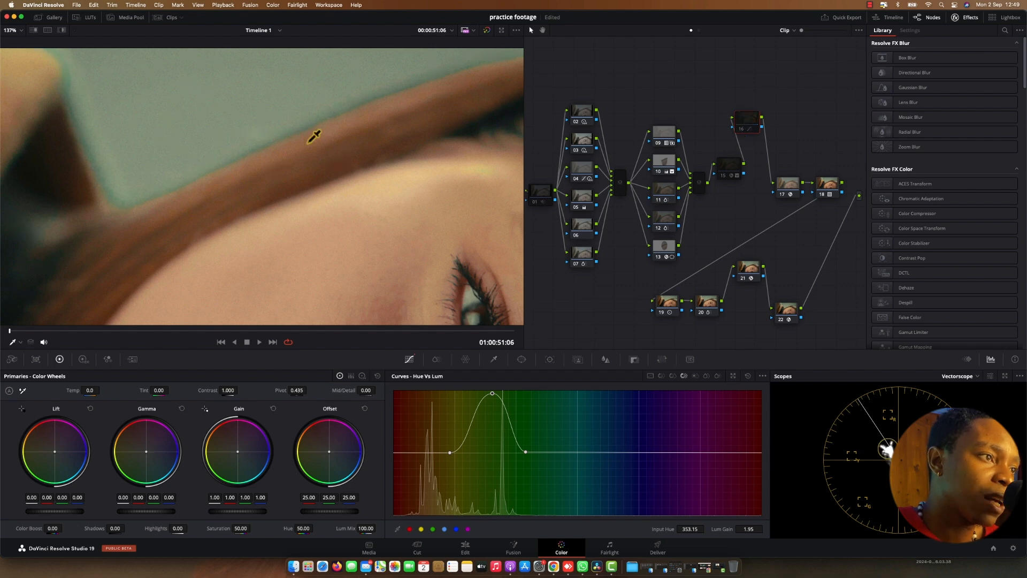
scroll(311, 134, up, 3)
scroll(311, 134, up, 6)
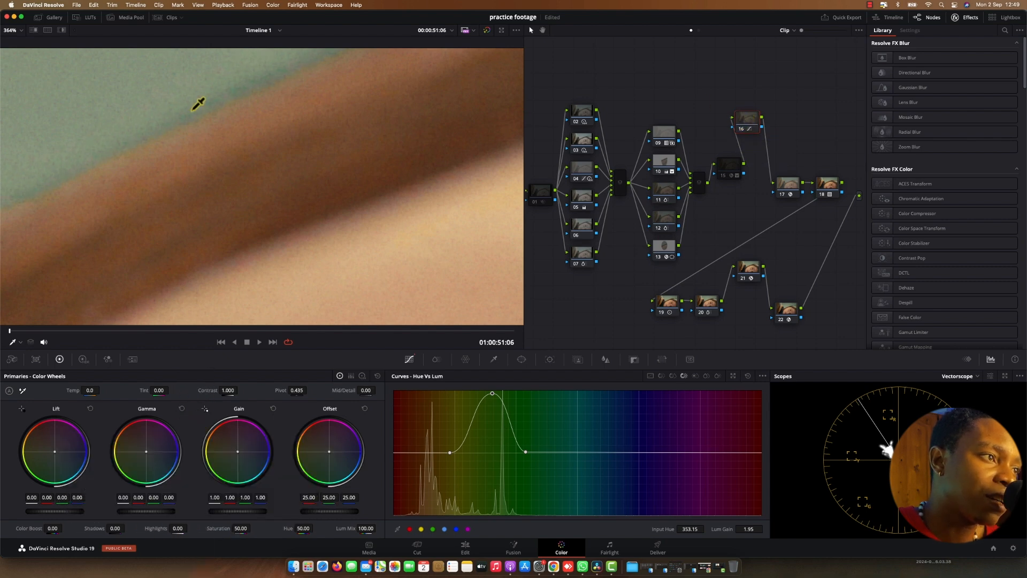
key(shift+z)
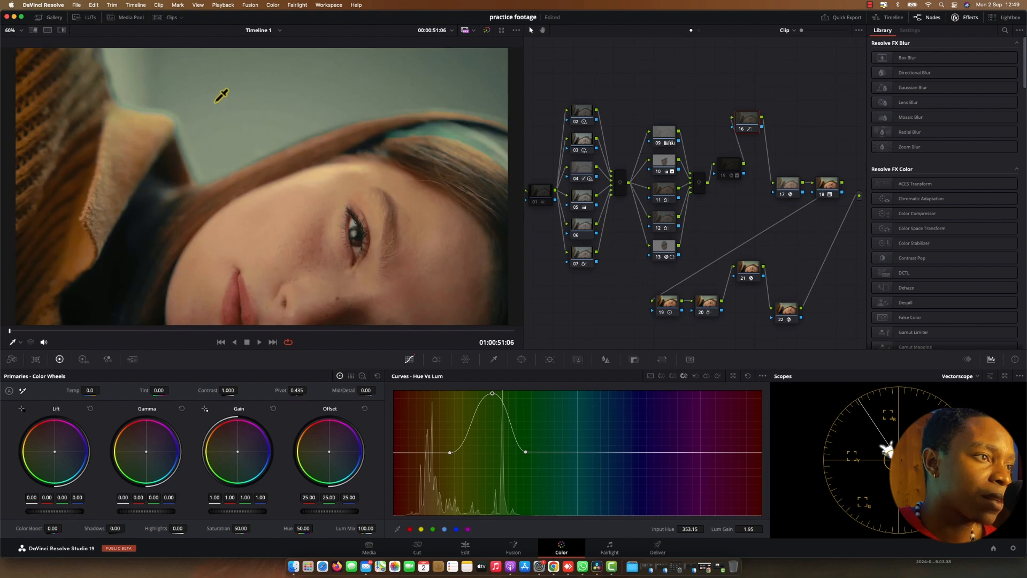
Bring up the Custom curves, re-enable node 15 and review the shot in full screen.
click(651, 377)
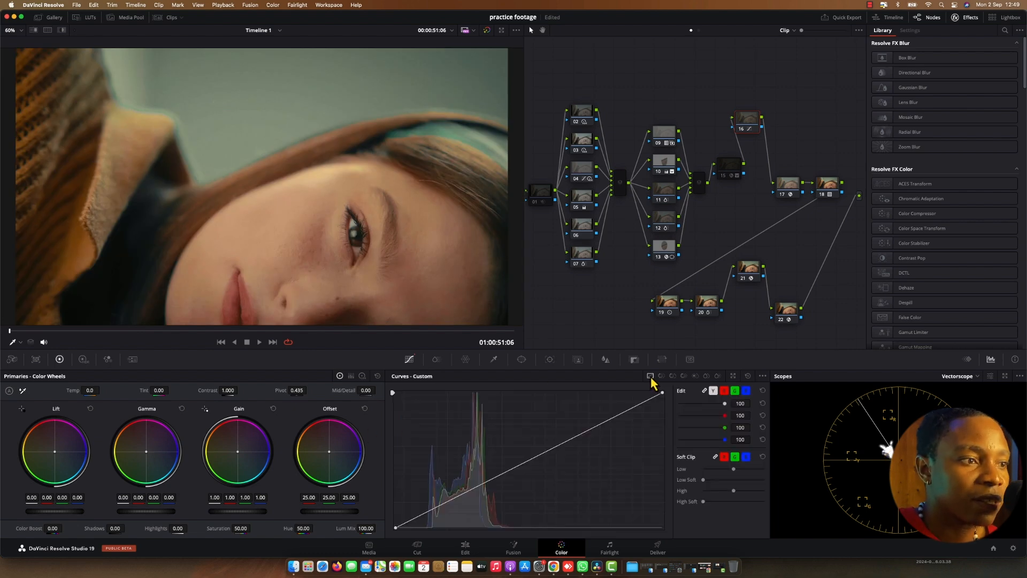
click(734, 169)
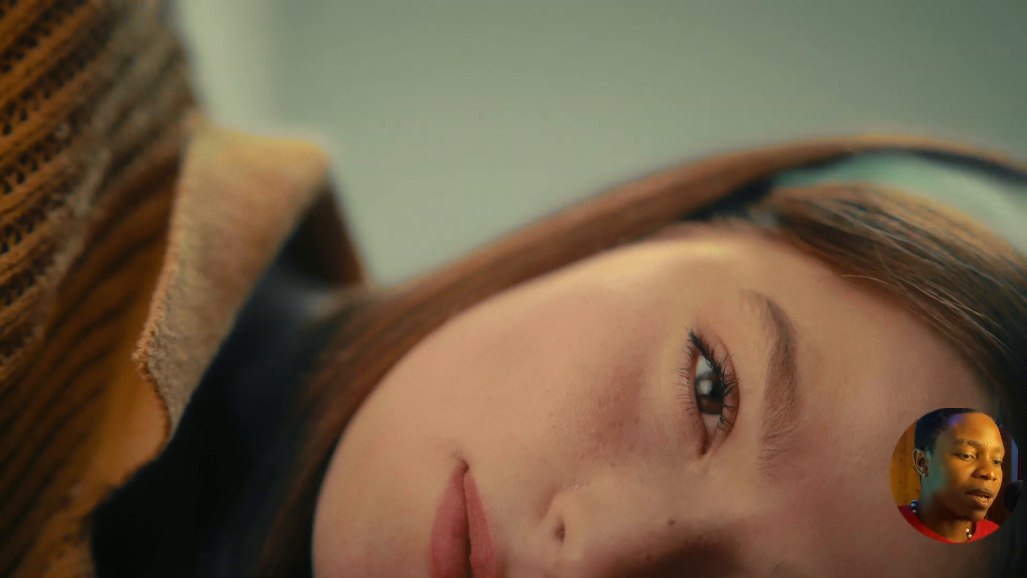
key(Escape)
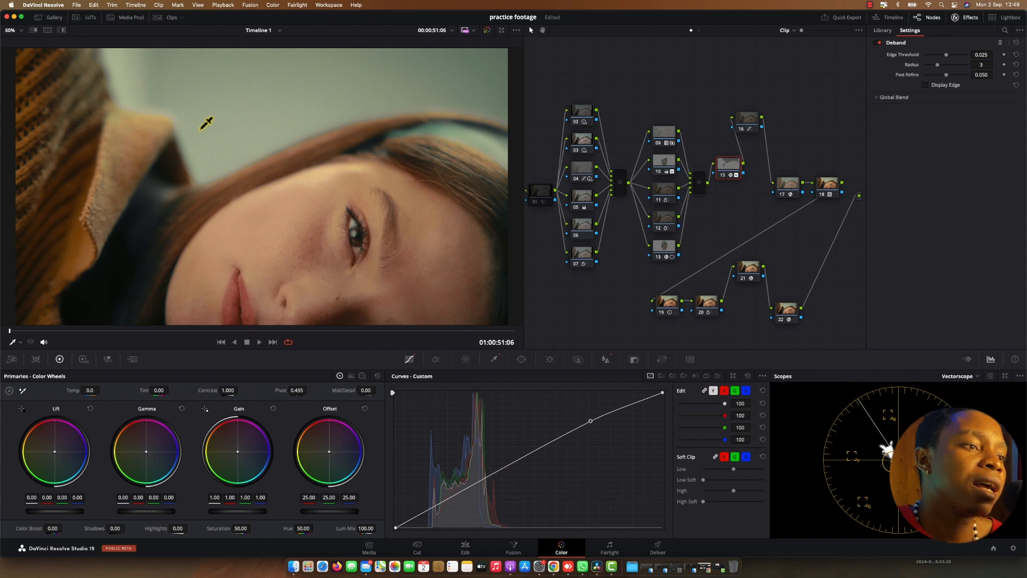
Review node 15's HSL qualifier settings and check its selection in highlight view.
click(495, 360)
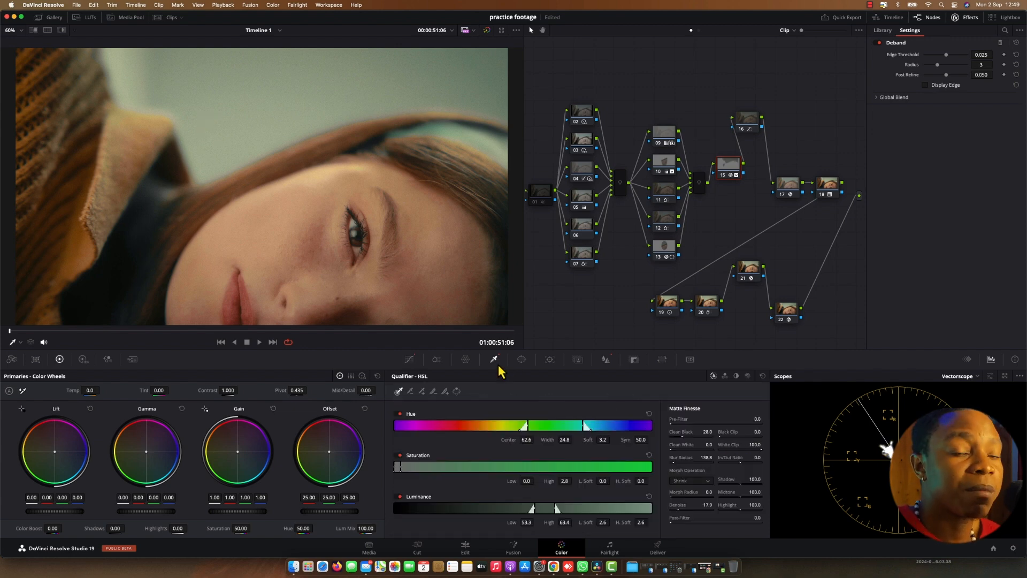
click(276, 126)
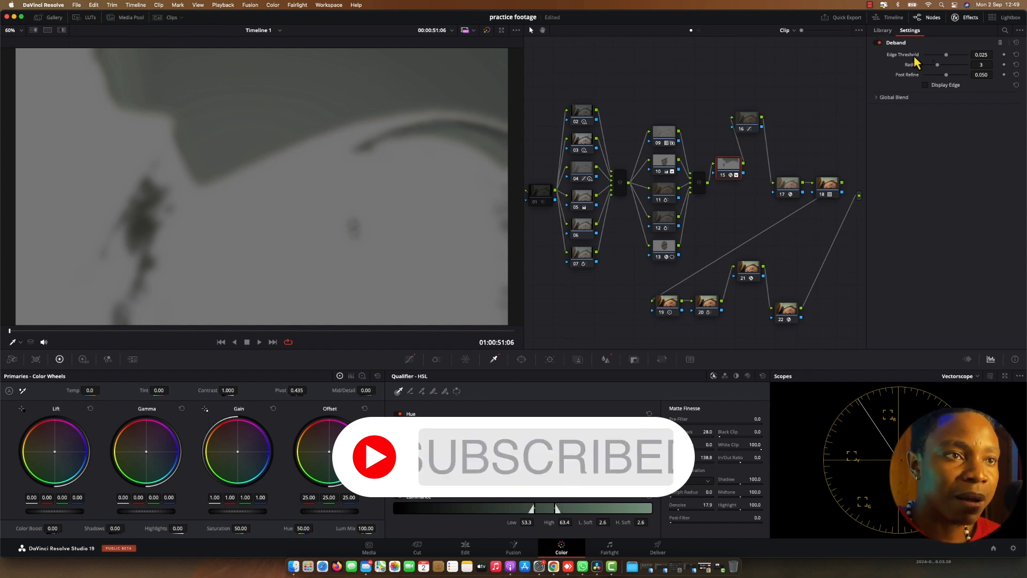
key(shift+h)
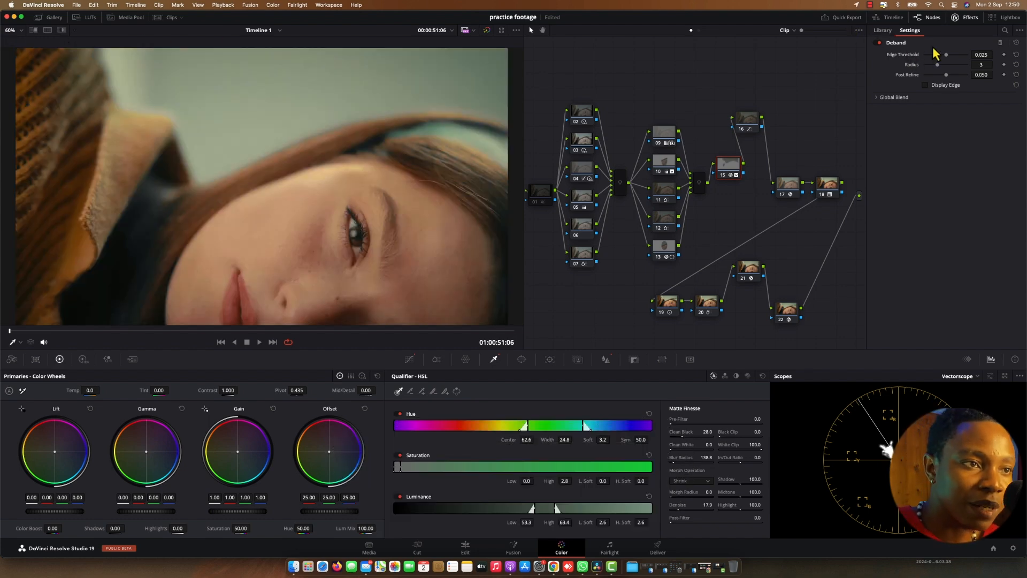
Try resetting node 15's custom curve to compare the hair edge up close, and restore the curve.
click(409, 359)
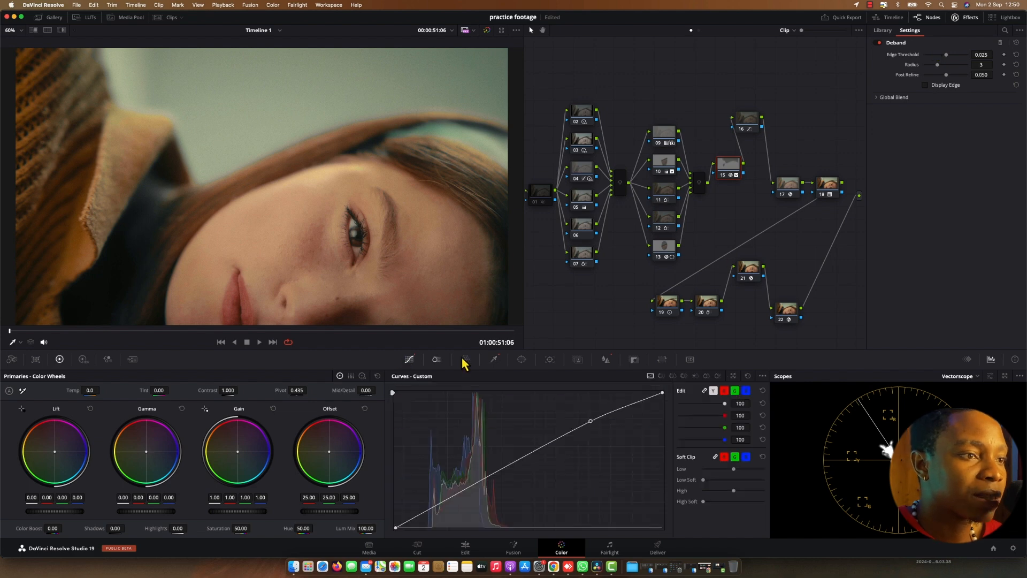
click(748, 376)
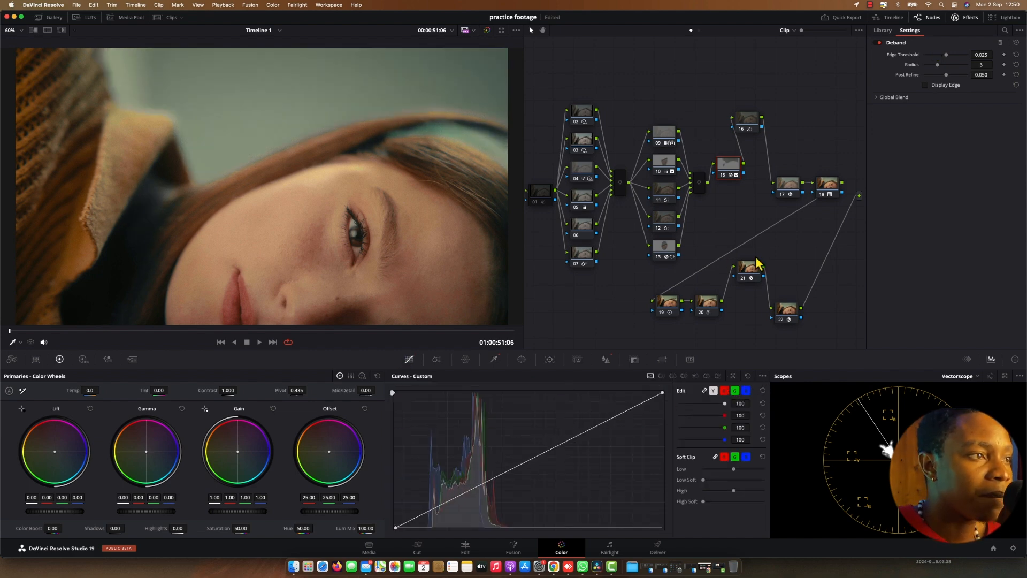
scroll(266, 153, up, 4)
scroll(265, 153, up, 4)
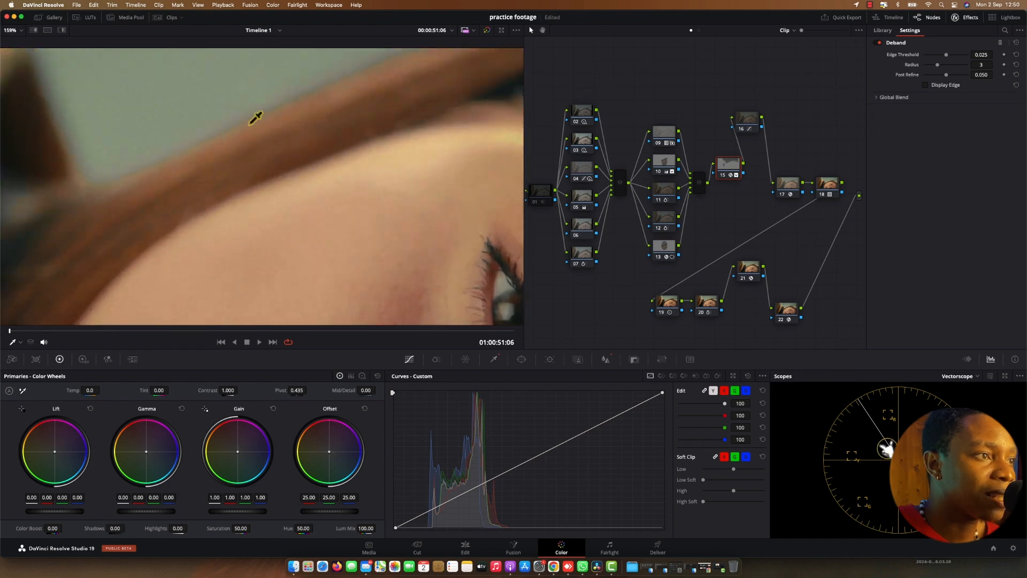
shift+click(272, 105)
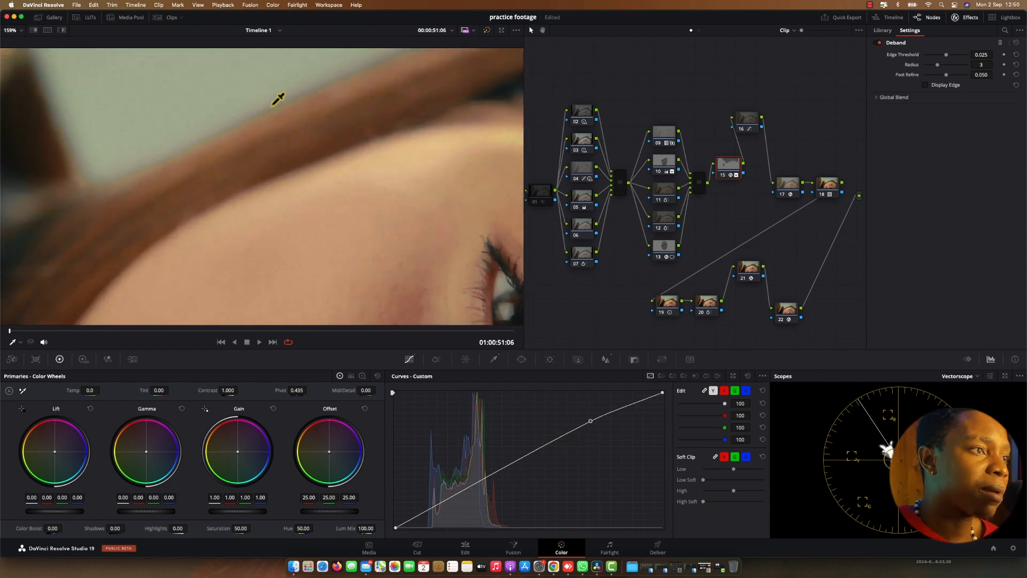
key(shift+z)
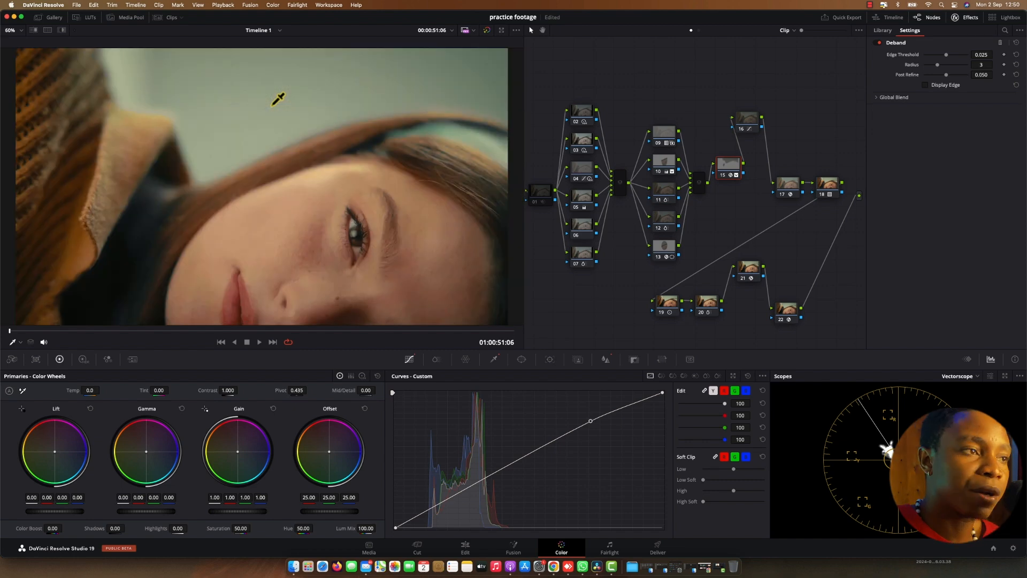
Select the noise reduction node 01 and hide the effects library to widen the node graph.
click(539, 197)
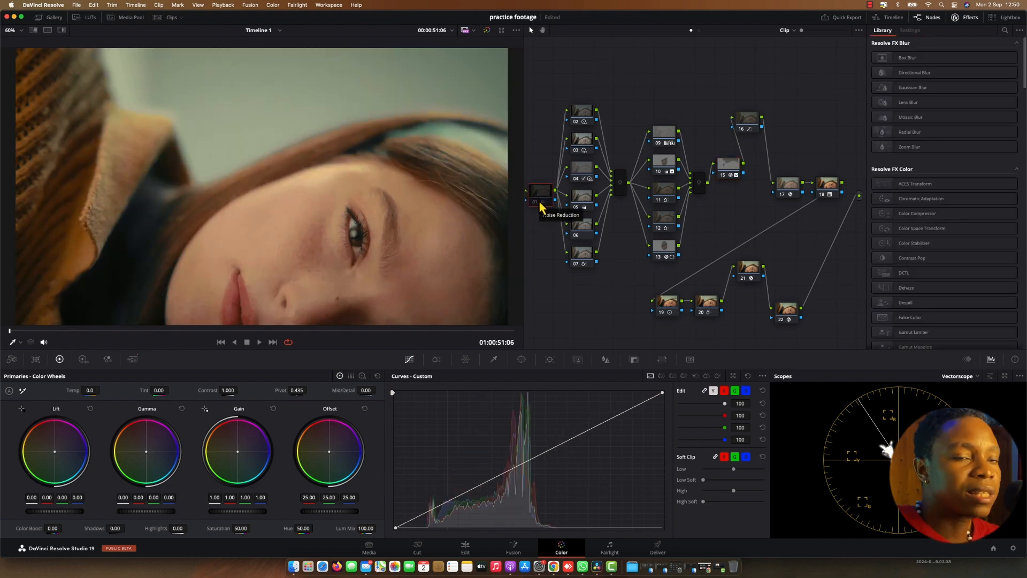
click(968, 21)
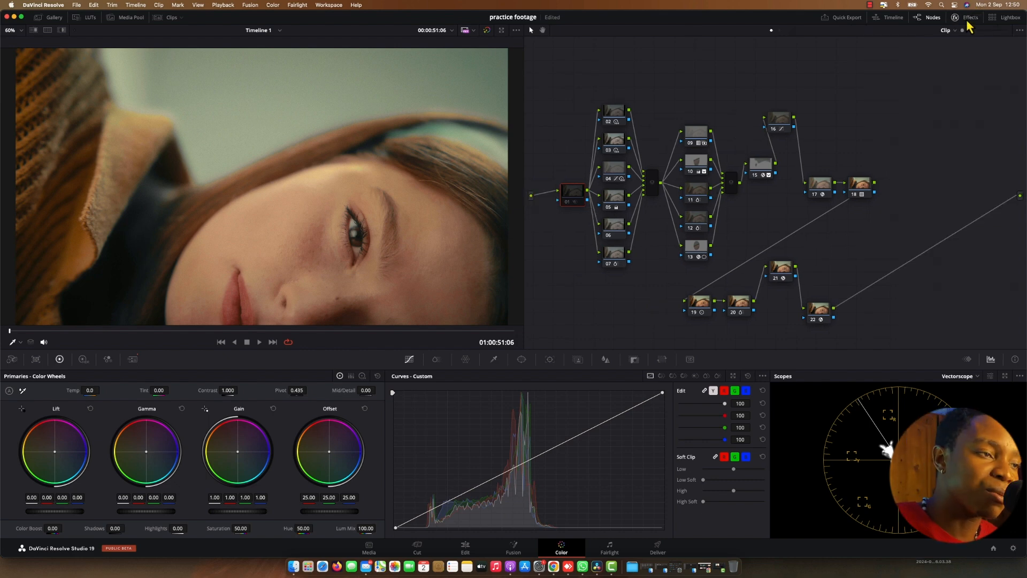